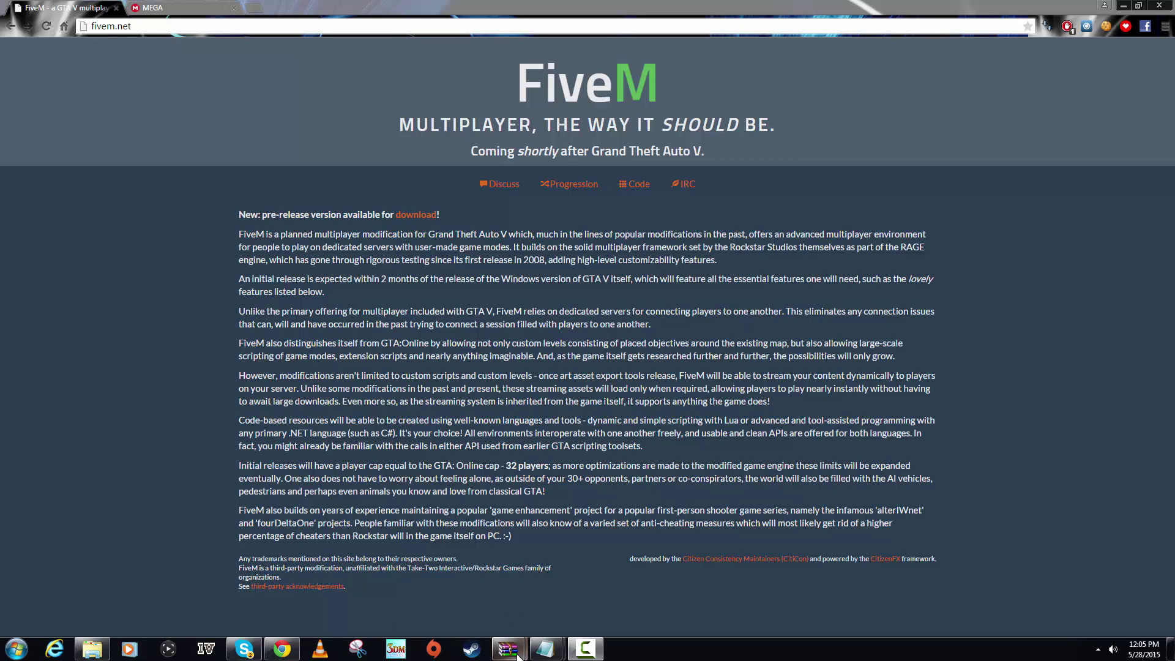
Bring the WinRAR window with fivem (2).zip in front of Chrome
{"action": "mouse_move", "coordinate": [508, 649]}
{"action": "left_click", "coordinate": [480, 608]}
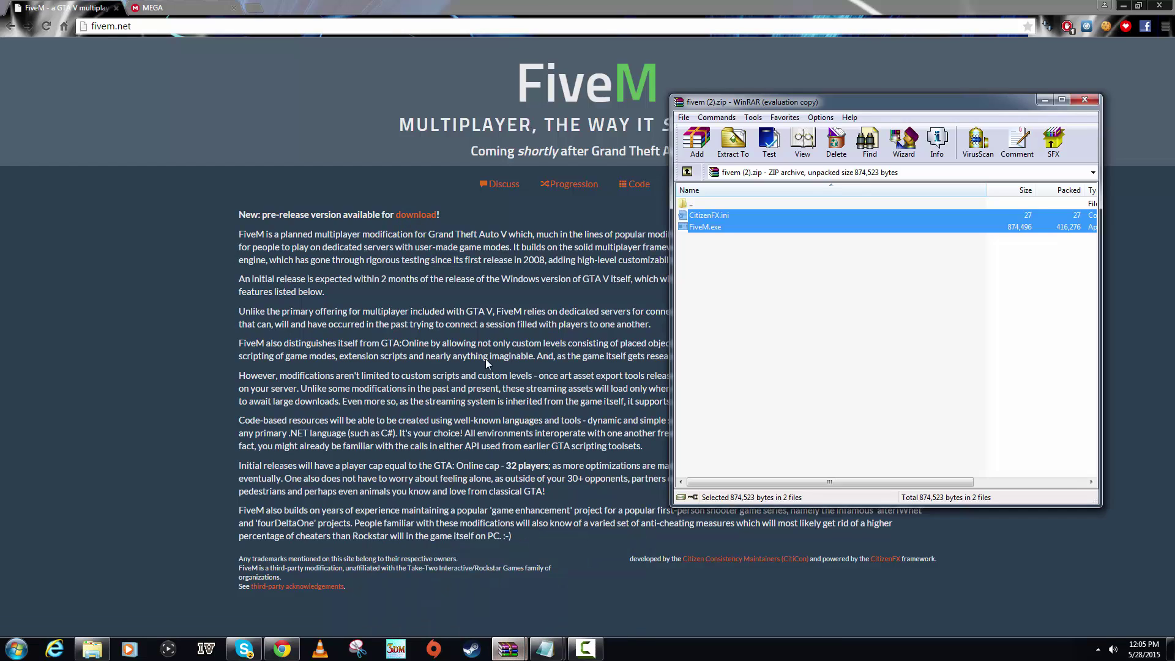
{"action": "left_click", "coordinate": [774, 284]}
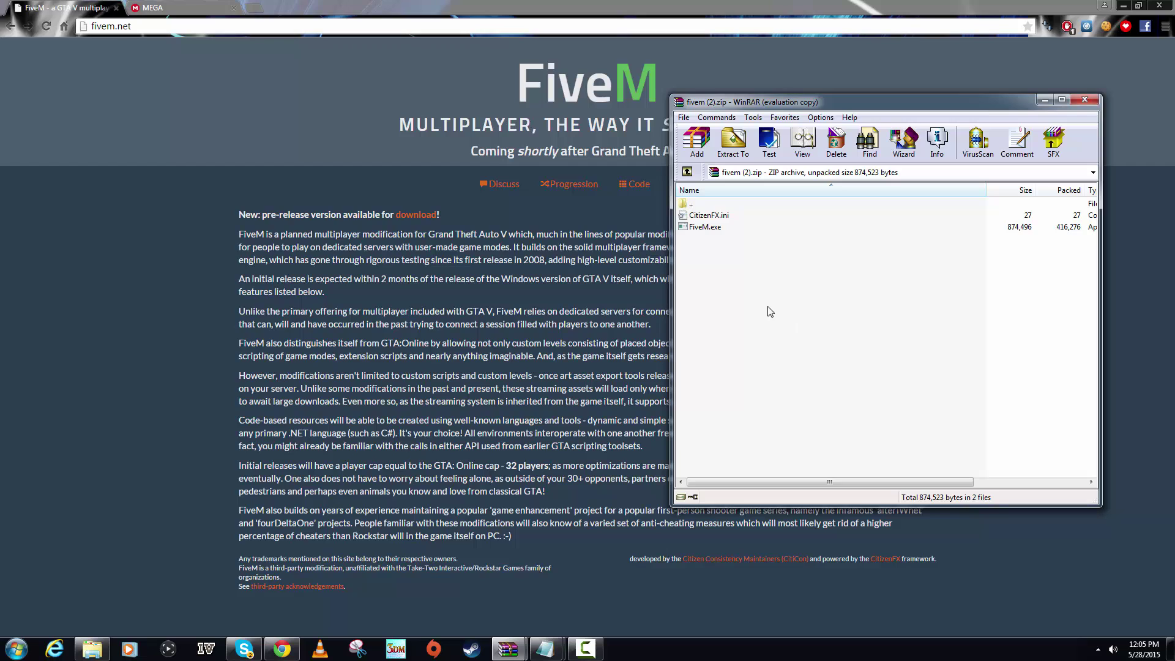
Make a 'FiveM Multiplayer' folder on C: and drag CitizenFX.ini and FiveM.exe from WinRAR into it
{"action": "left_click", "coordinate": [93, 649]}
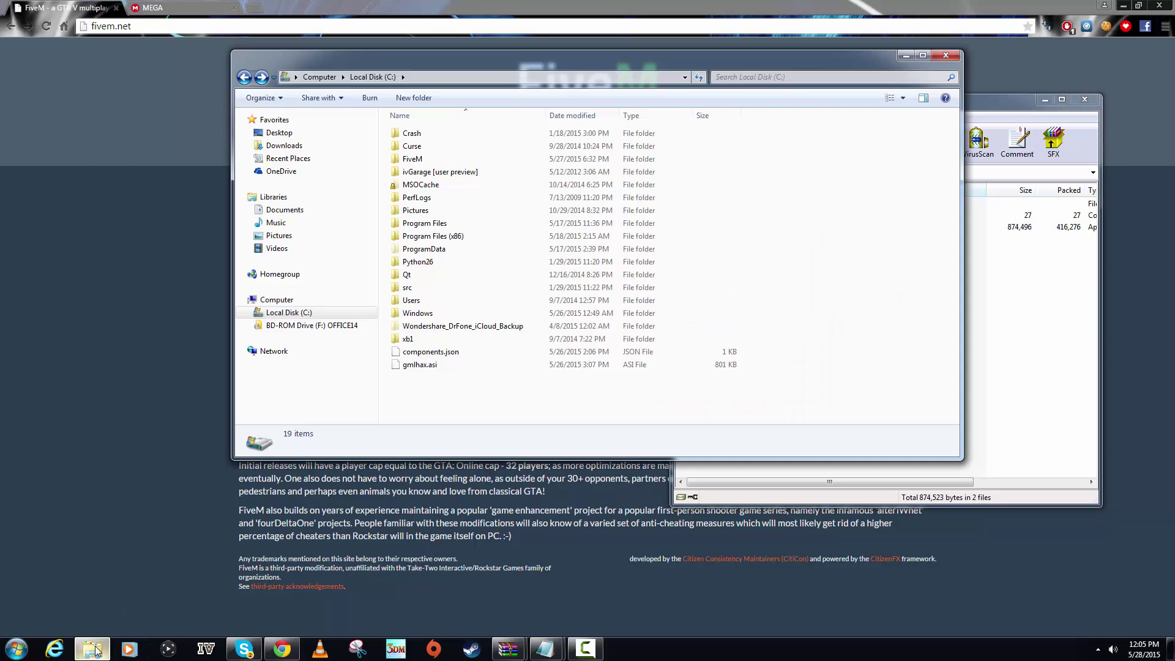
{"action": "right_click", "coordinate": [466, 402]}
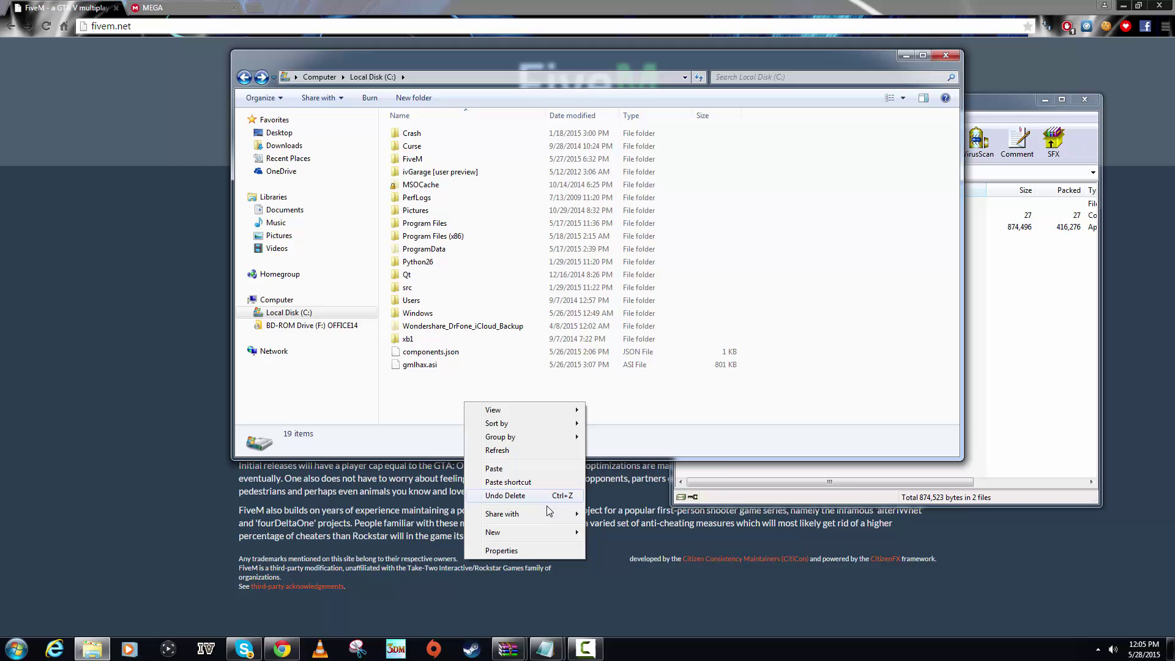
{"action": "mouse_move", "coordinate": [526, 533]}
{"action": "left_click", "coordinate": [667, 355]}
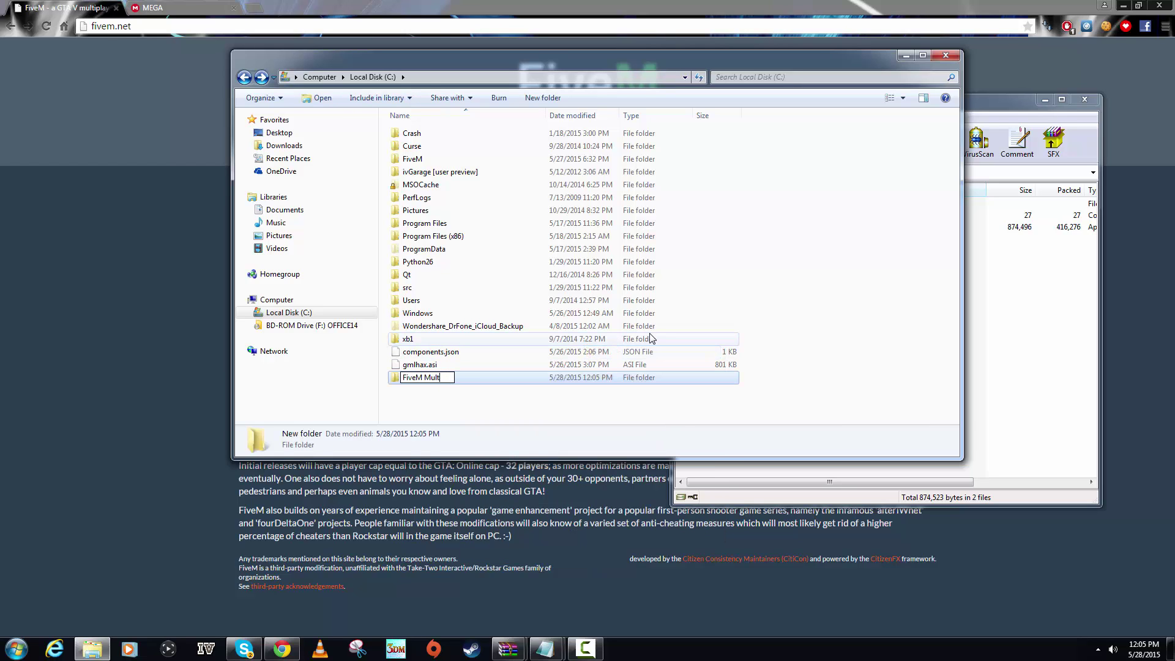
{"action": "type", "text": "FiveM Multiplayer"}
{"action": "key", "text": "Return"}
{"action": "key", "text": "Return"}
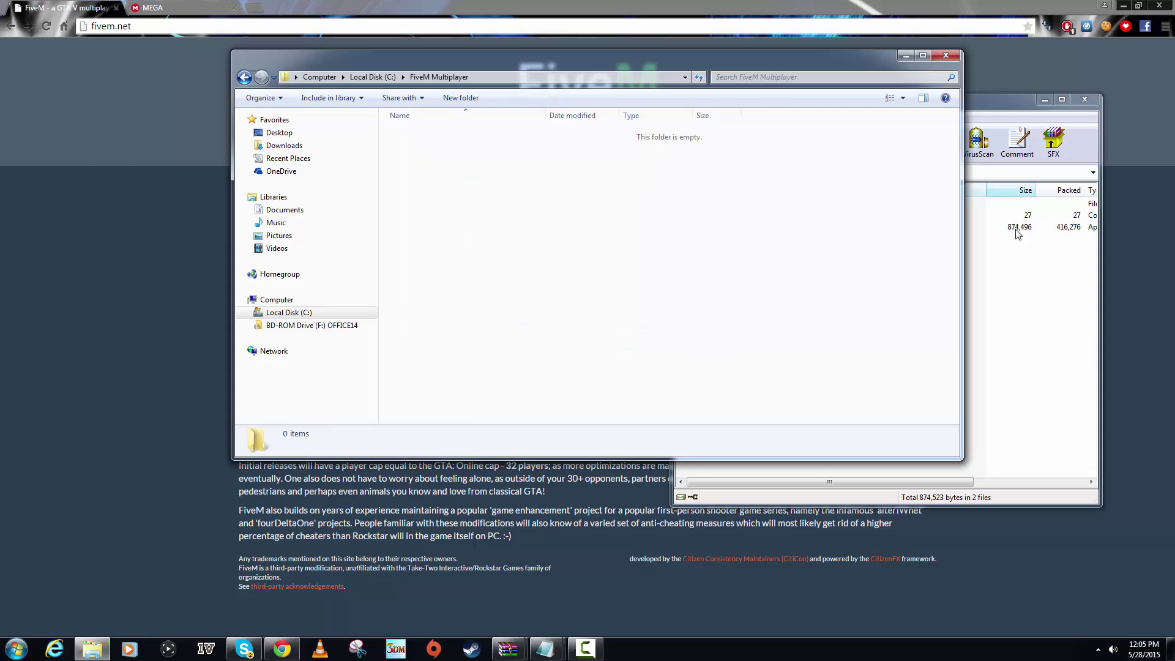
{"action": "left_click", "coordinate": [910, 294]}
{"action": "left_click_drag", "start_coordinate": [915, 295], "coordinate": [499, 254]}
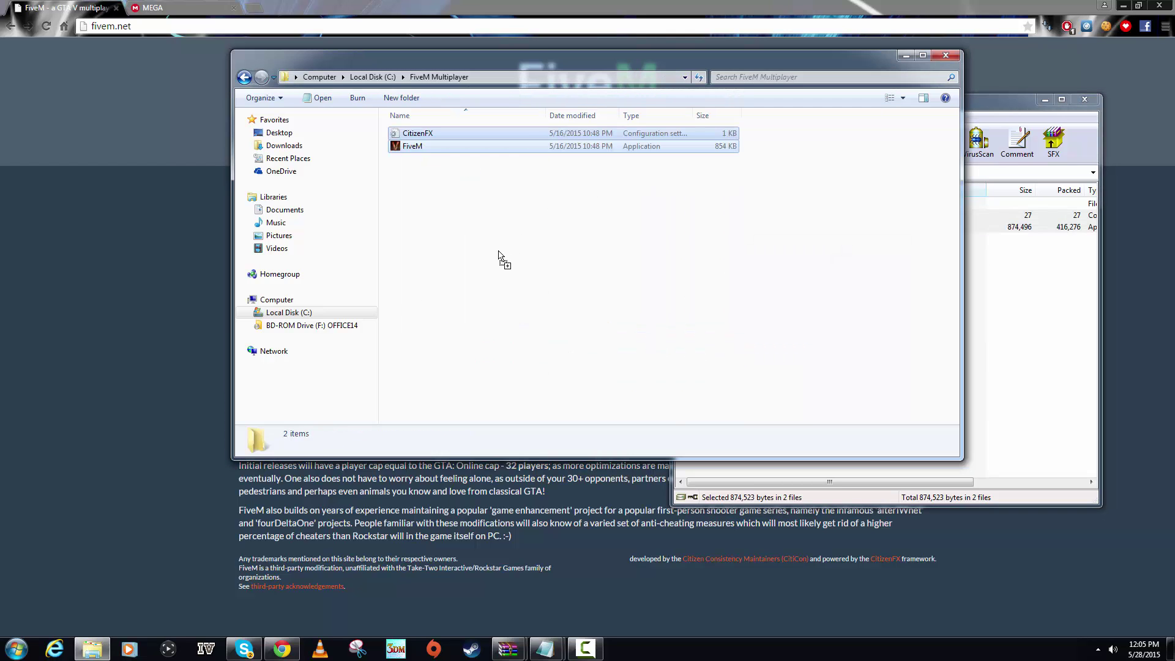
Launch FiveM.exe and let it run past the security warning to start updating
{"action": "double_click", "coordinate": [428, 150]}
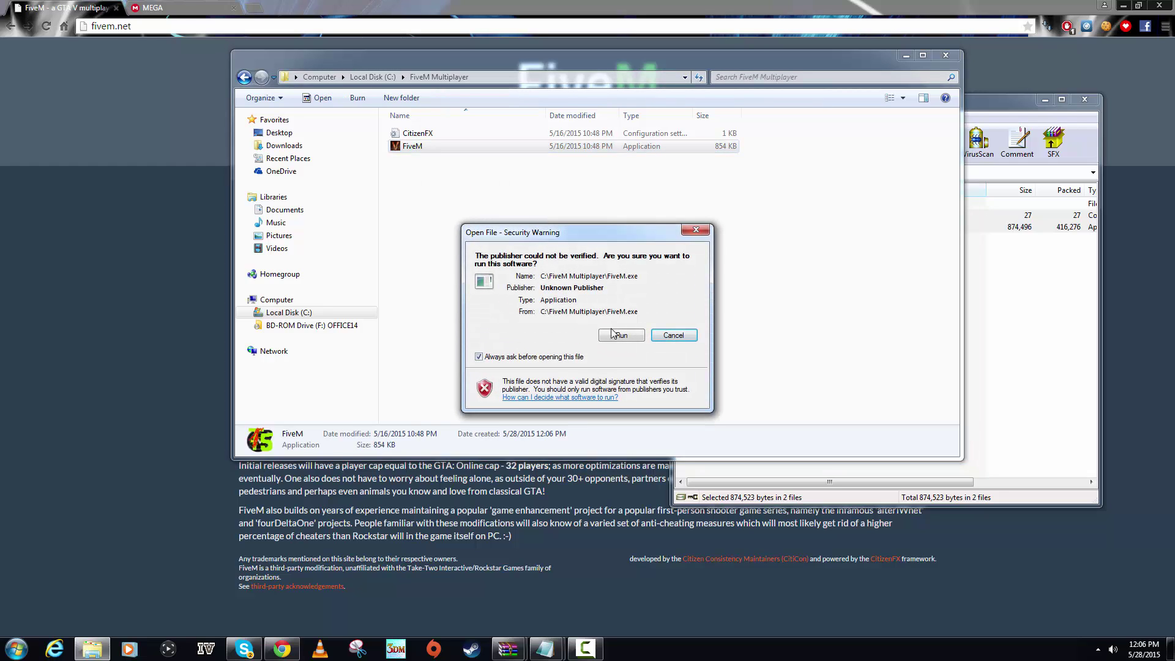
{"action": "left_click", "coordinate": [618, 335]}
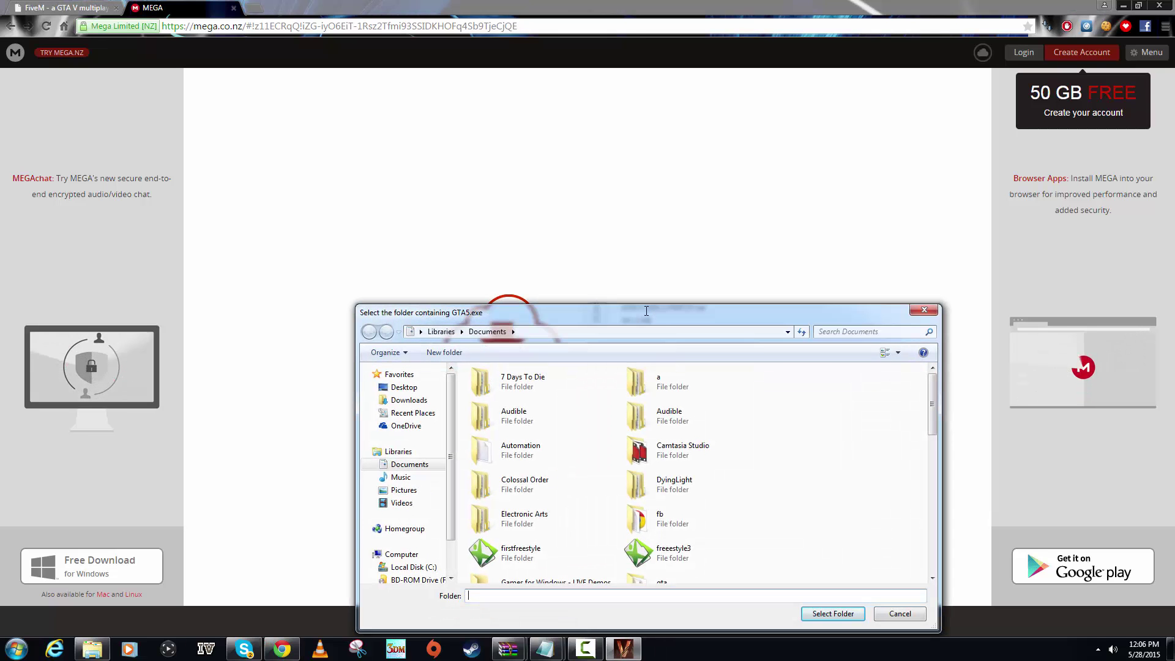
Reposition the folder prompt and browse into C:\Program Files (x86)
{"action": "left_click_drag", "start_coordinate": [646, 311], "coordinate": [758, 620]}
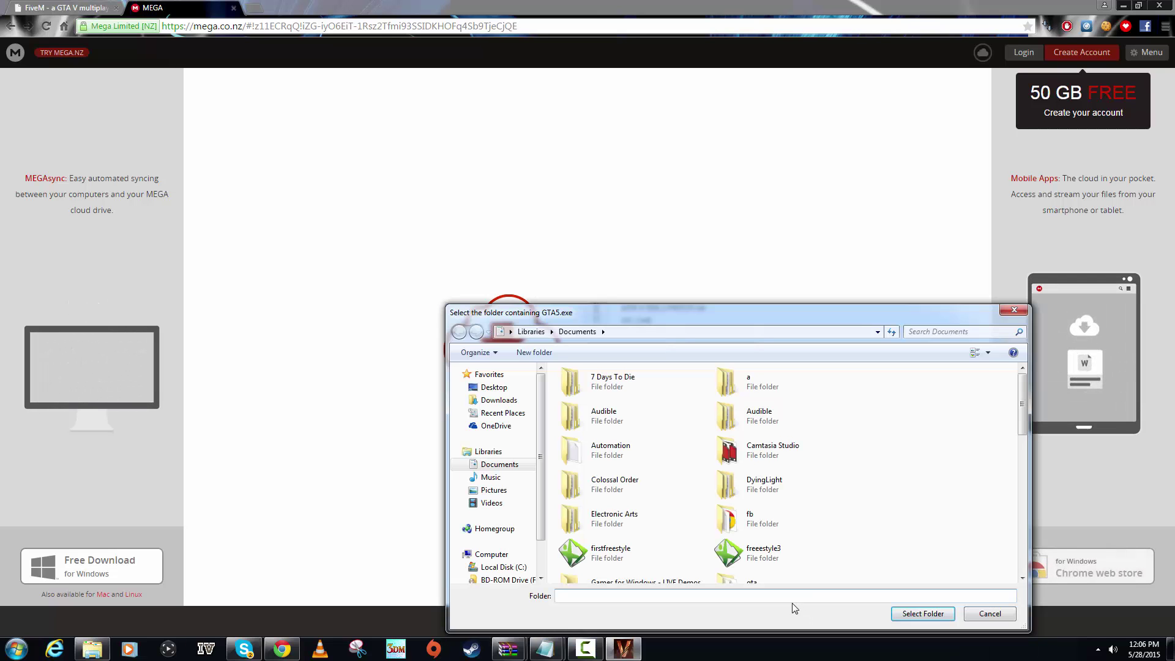
{"action": "left_click_drag", "start_coordinate": [729, 315], "coordinate": [782, 236]}
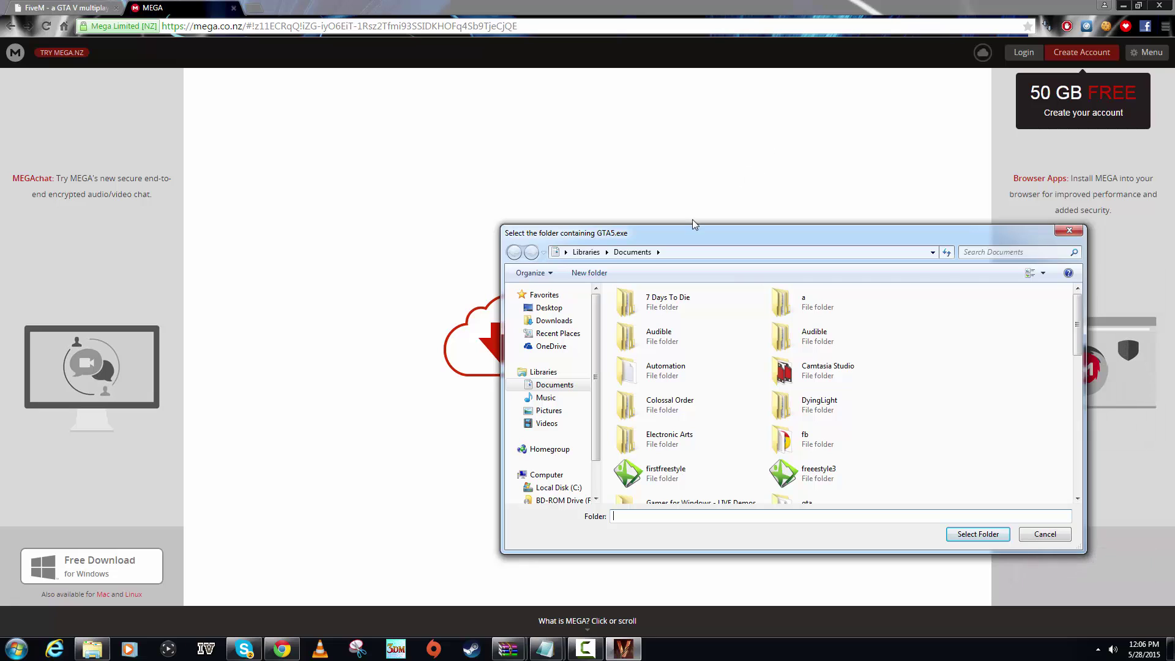
{"action": "scroll", "coordinate": [591, 391], "scroll_direction": "down", "scroll_amount": 1}
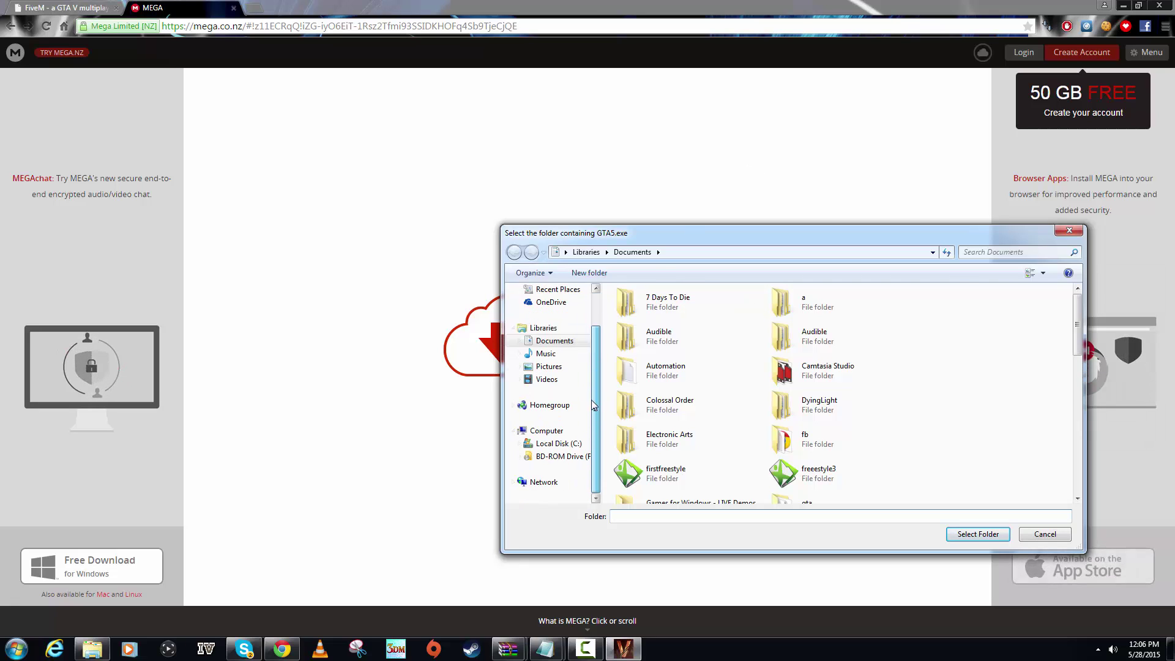
{"action": "left_click", "coordinate": [579, 445]}
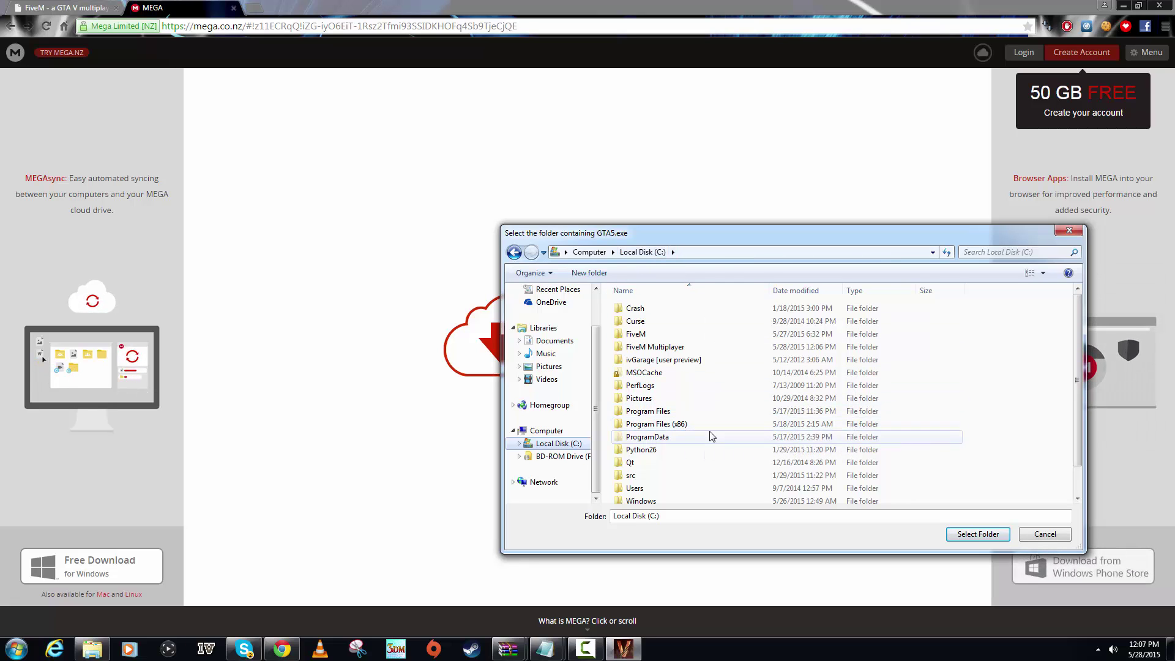
{"action": "double_click", "coordinate": [705, 425]}
Choose Steam\SteamApps\common\Grand Theft Auto V as FiveM's game folder
{"action": "scroll", "coordinate": [703, 425], "scroll_direction": "down", "scroll_amount": 12}
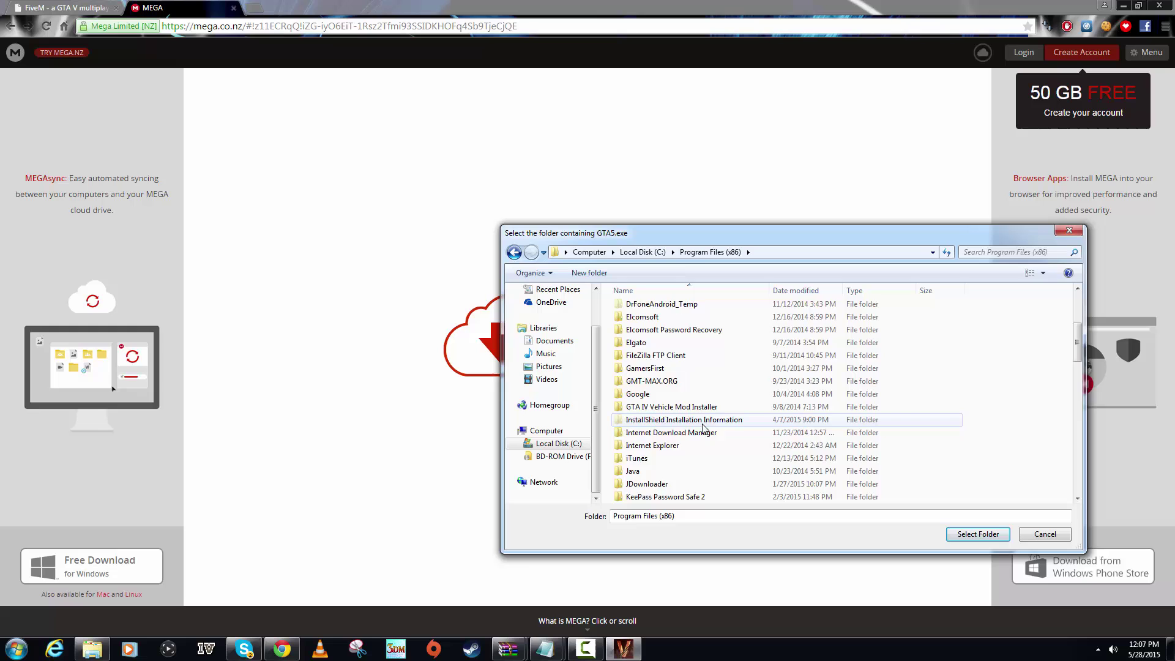
{"action": "key", "text": "s"}
{"action": "key", "text": "s"}
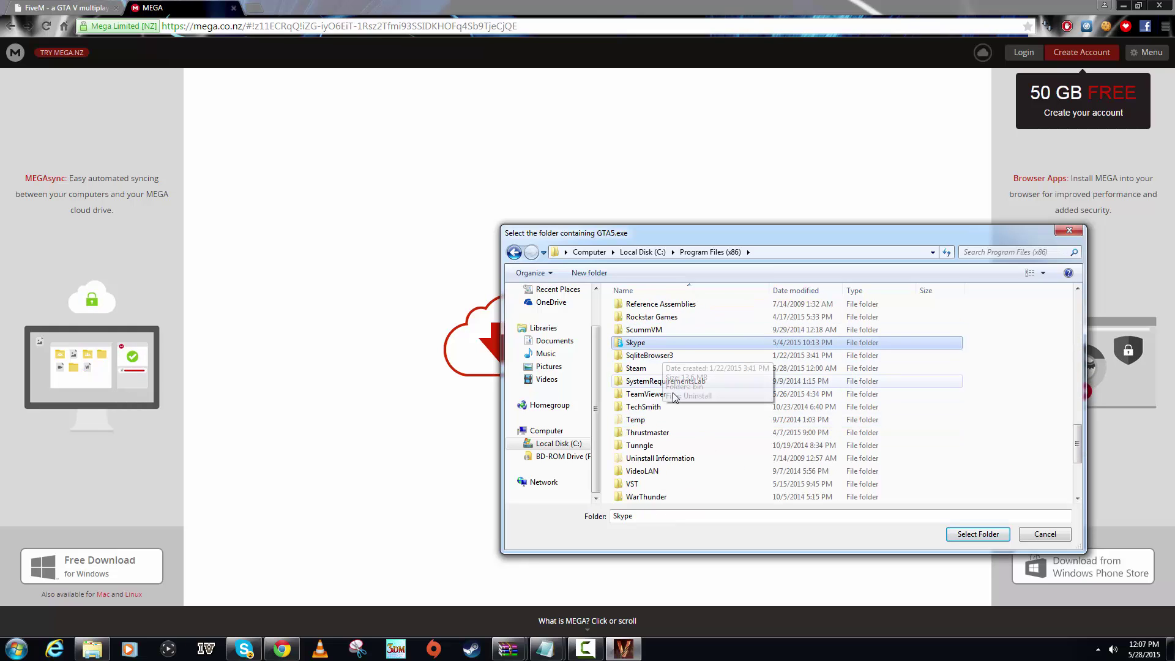
{"action": "key", "text": "s"}
{"action": "key", "text": "s"}
{"action": "key", "text": "Return"}
{"action": "scroll", "coordinate": [696, 428], "scroll_direction": "down", "scroll_amount": 2}
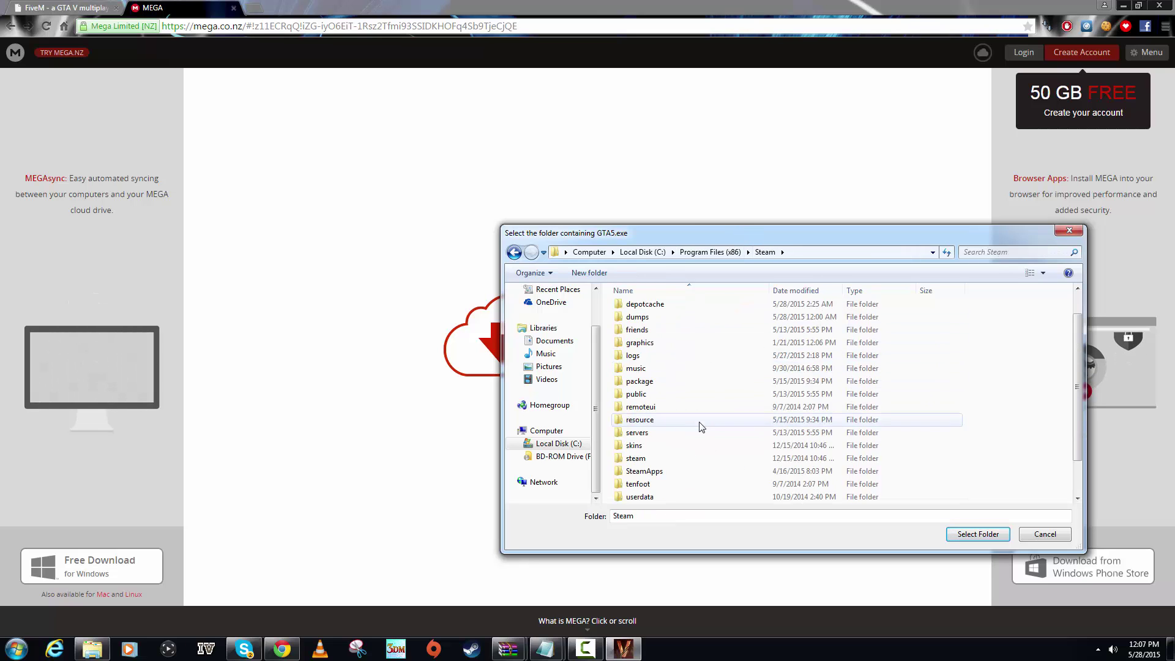
{"action": "left_click", "coordinate": [655, 483]}
{"action": "double_click", "coordinate": [644, 471]}
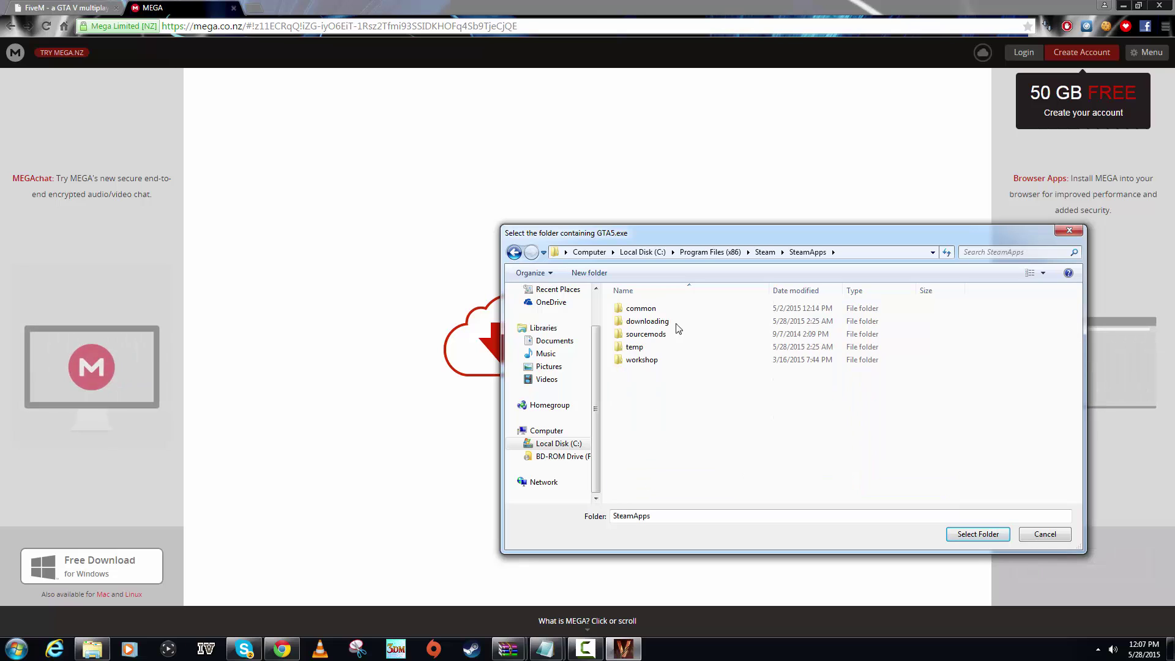
{"action": "double_click", "coordinate": [649, 305]}
{"action": "double_click", "coordinate": [674, 386]}
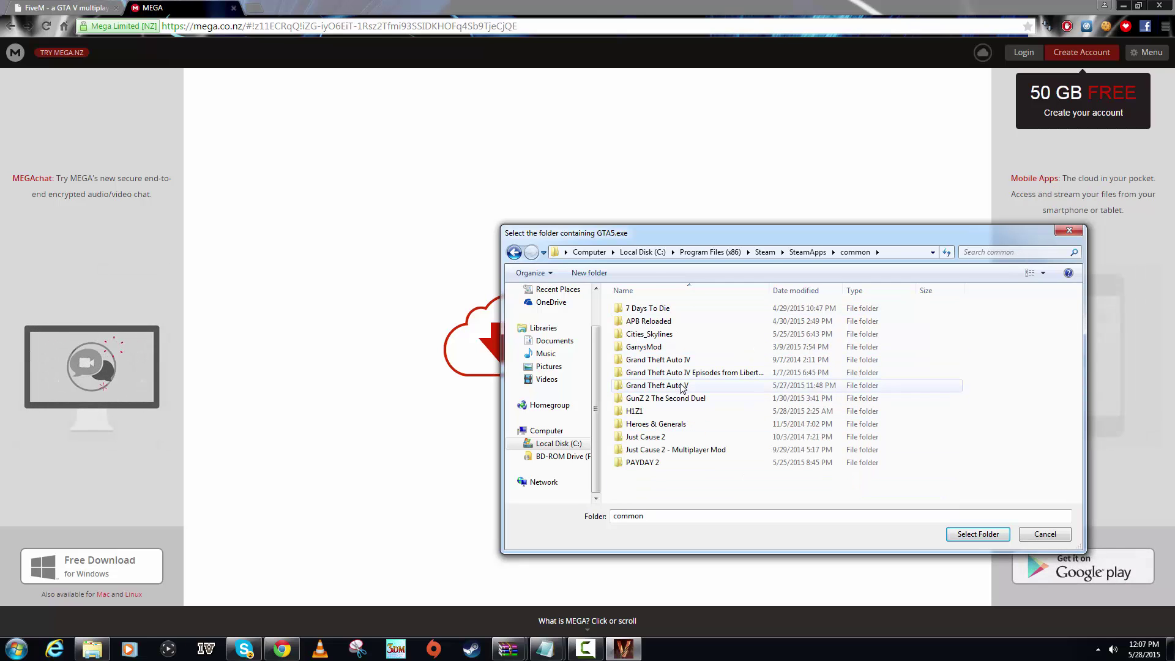
{"action": "left_click", "coordinate": [960, 534]}
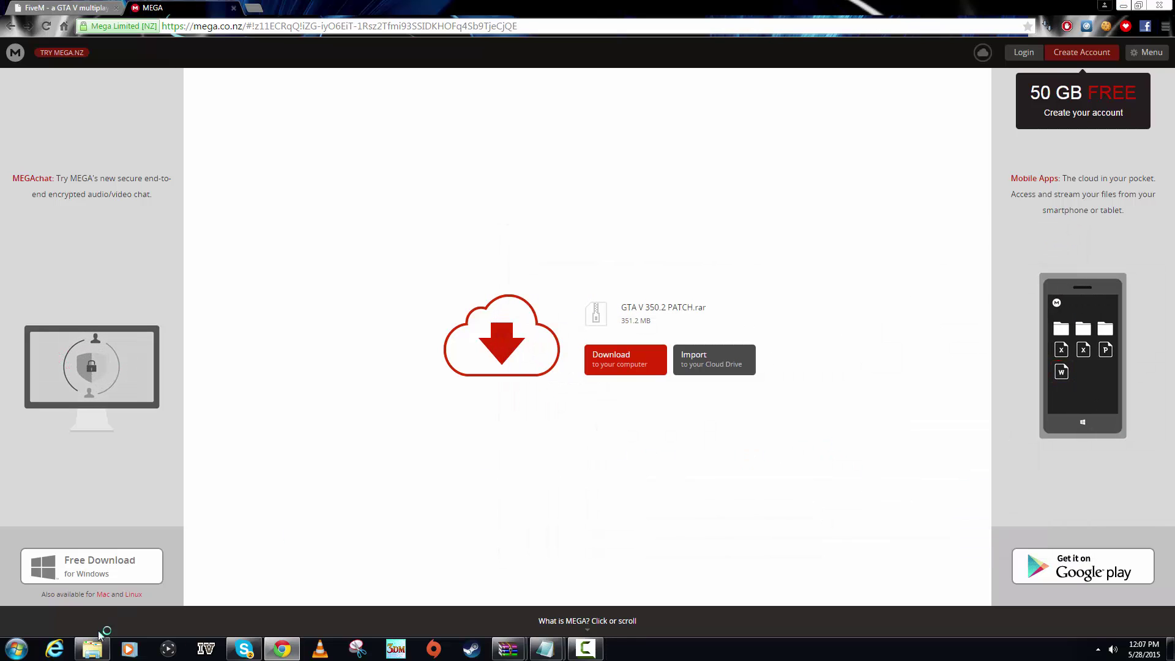
End the FiveM.exe process in Task Manager and close Task Manager
{"action": "left_click", "coordinate": [97, 643]}
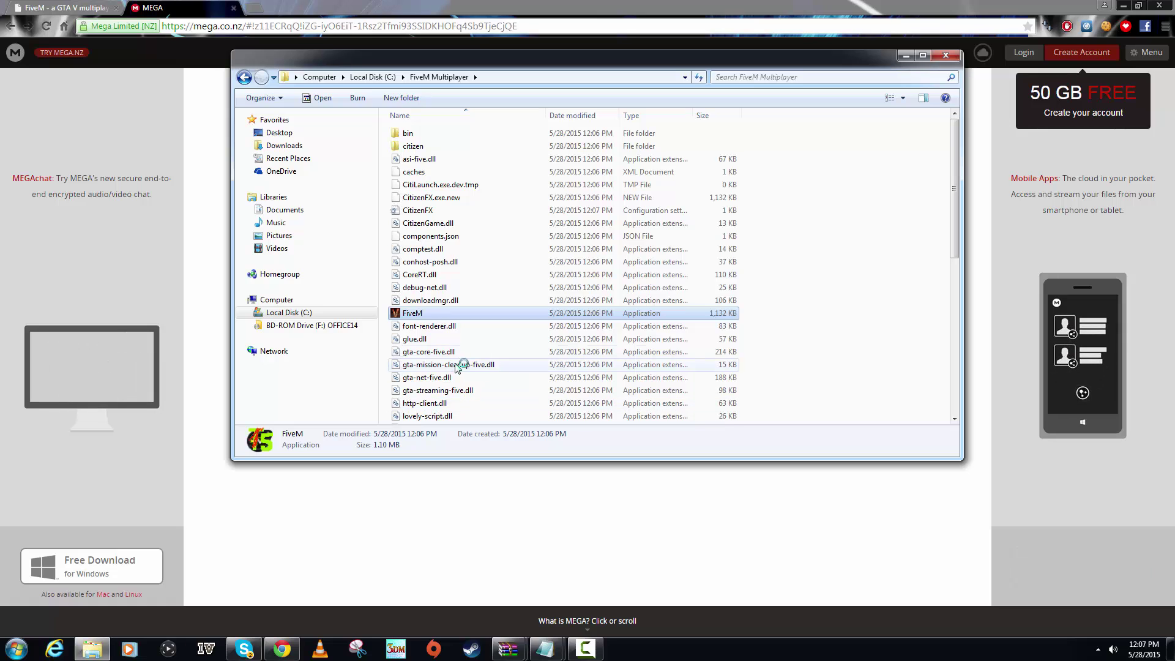
{"action": "scroll", "coordinate": [568, 316], "scroll_direction": "down", "scroll_amount": 4}
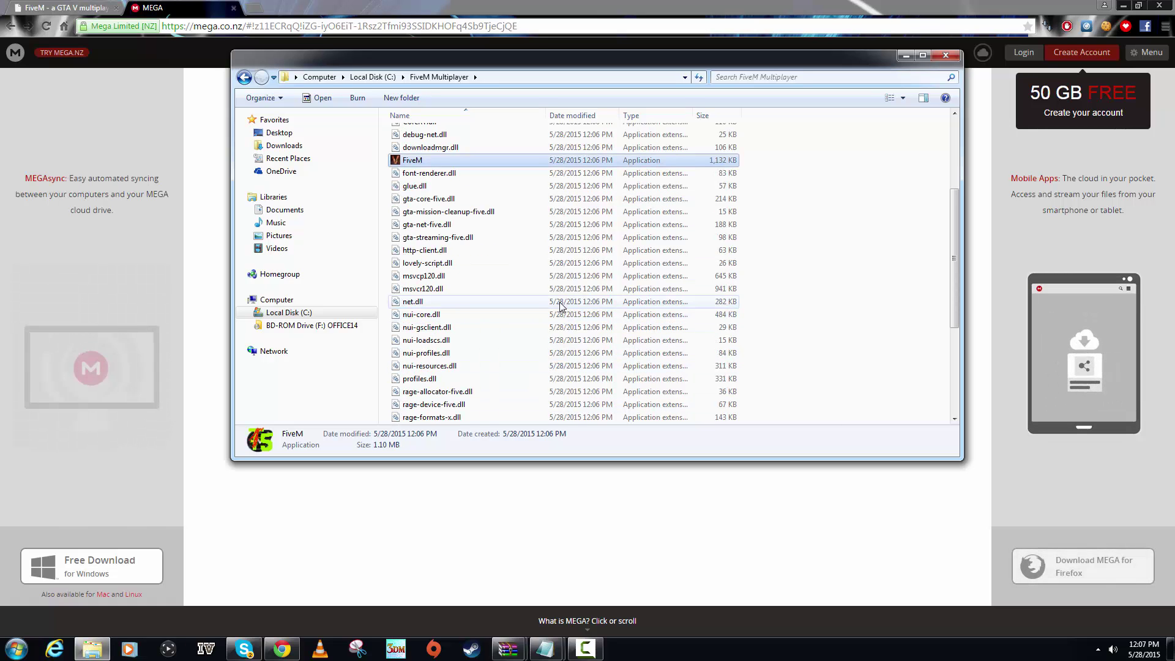
{"action": "key", "text": "super+r"}
{"action": "key", "text": "Return"}
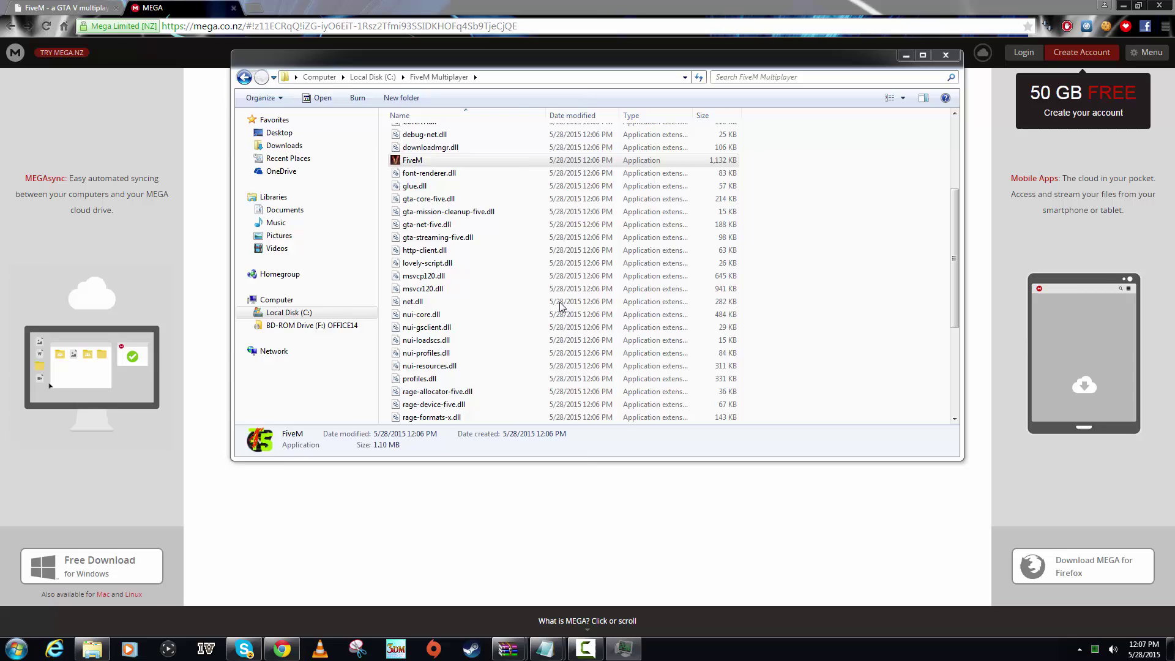
{"action": "key", "text": "f"}
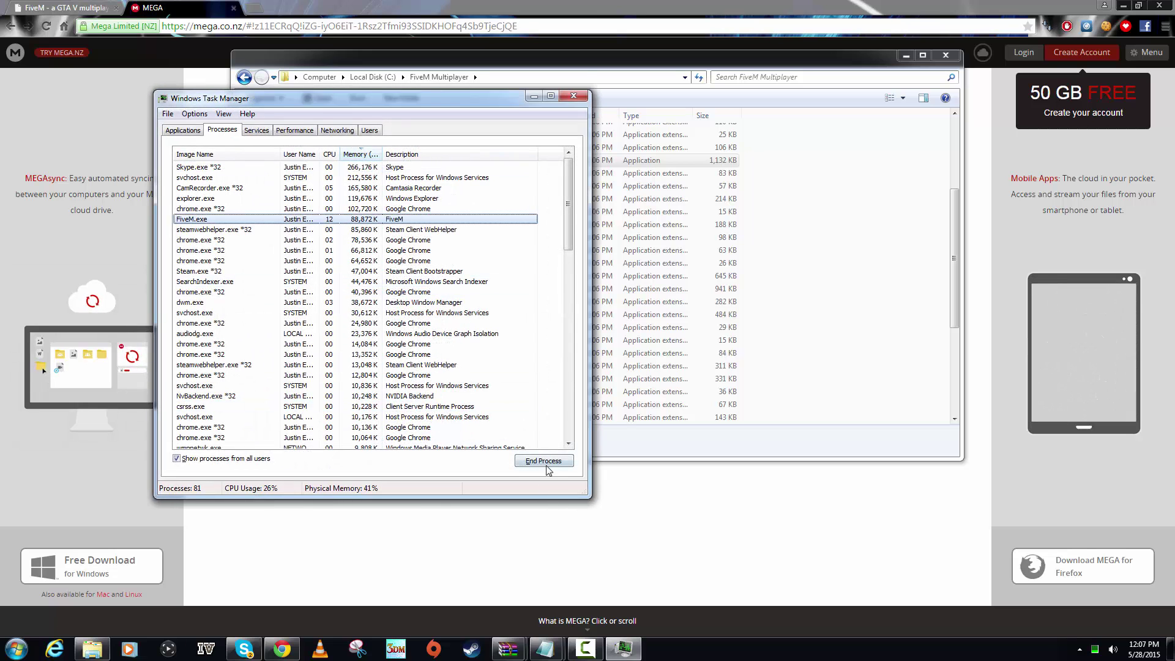
{"action": "left_click", "coordinate": [545, 461]}
{"action": "left_click", "coordinate": [677, 344]}
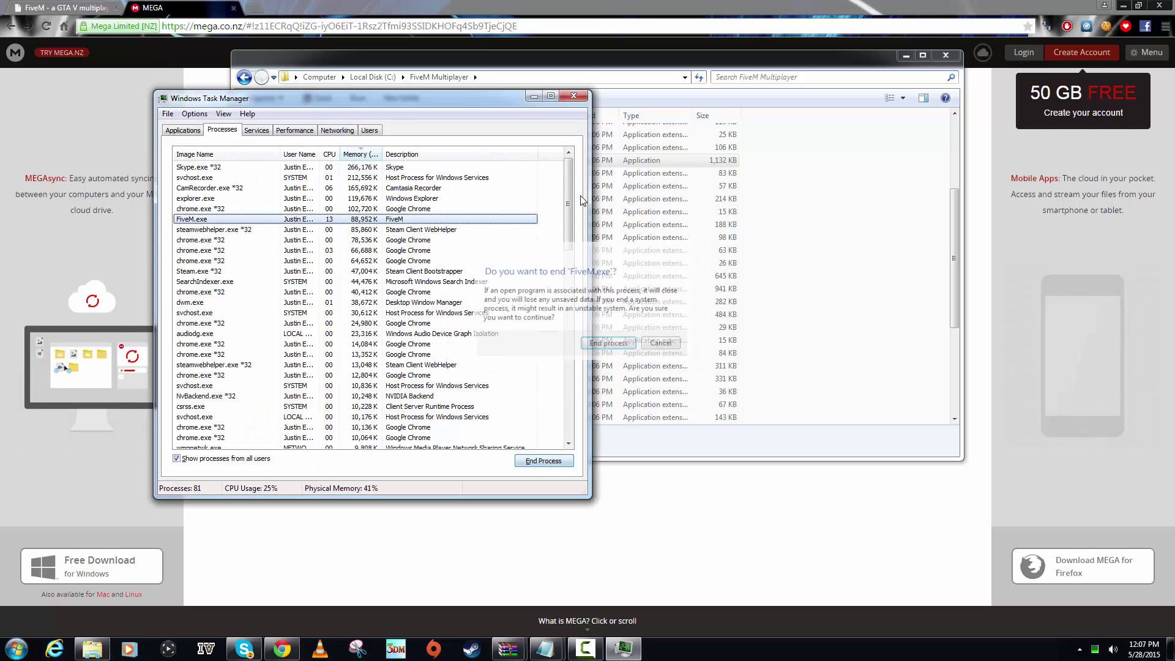
{"action": "left_click", "coordinate": [582, 101]}
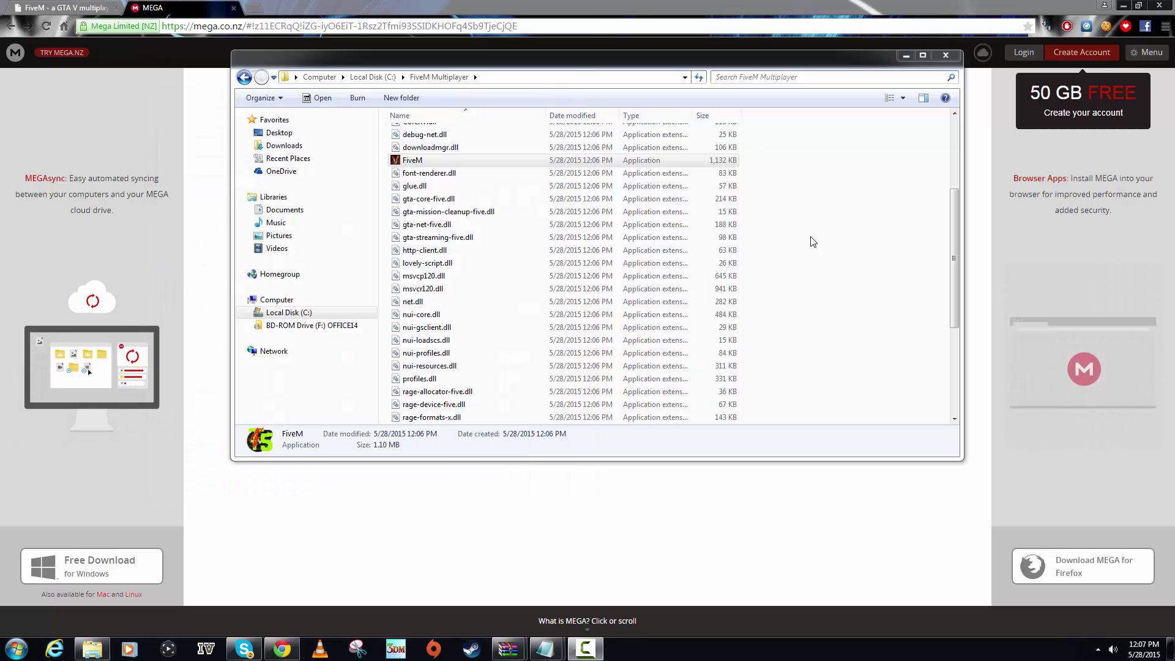
Create a new folder named plugins inside C:\FiveM Multiplayer
{"action": "left_click", "coordinate": [839, 280]}
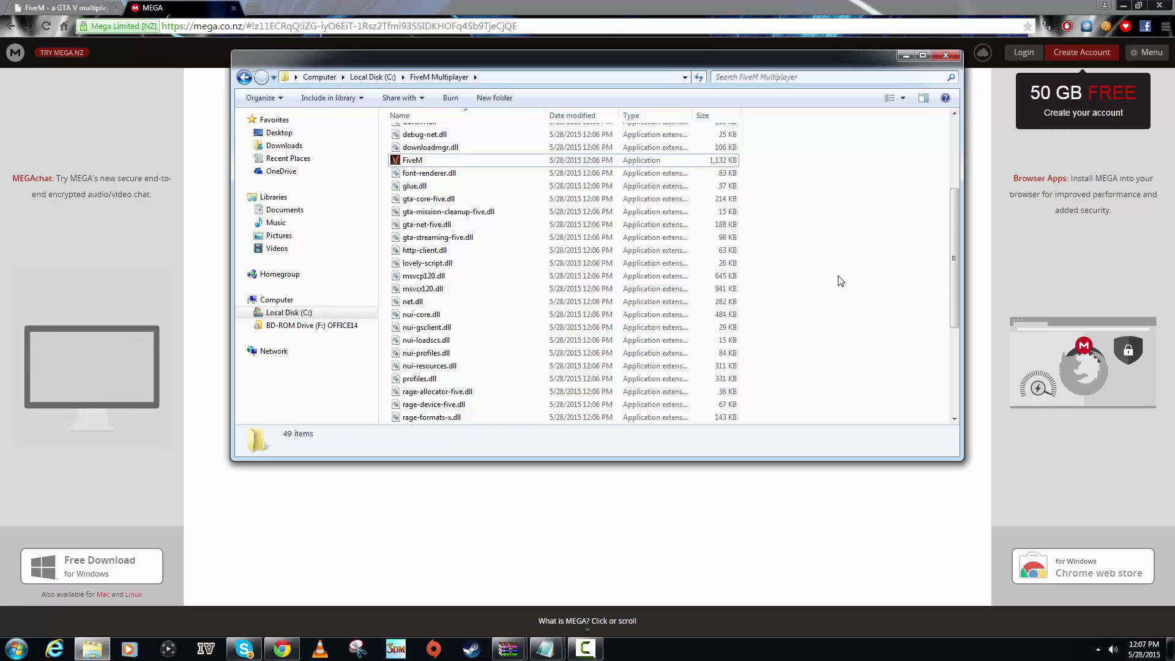
{"action": "scroll", "coordinate": [839, 281], "scroll_direction": "up", "scroll_amount": 4}
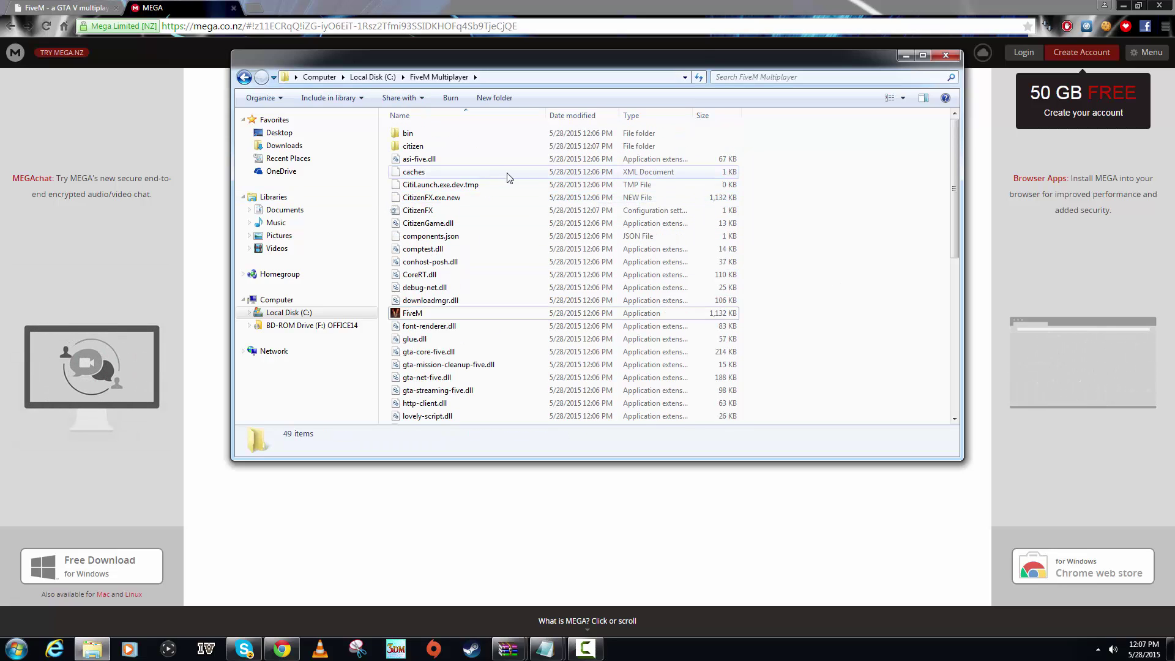
{"action": "right_click", "coordinate": [805, 206]}
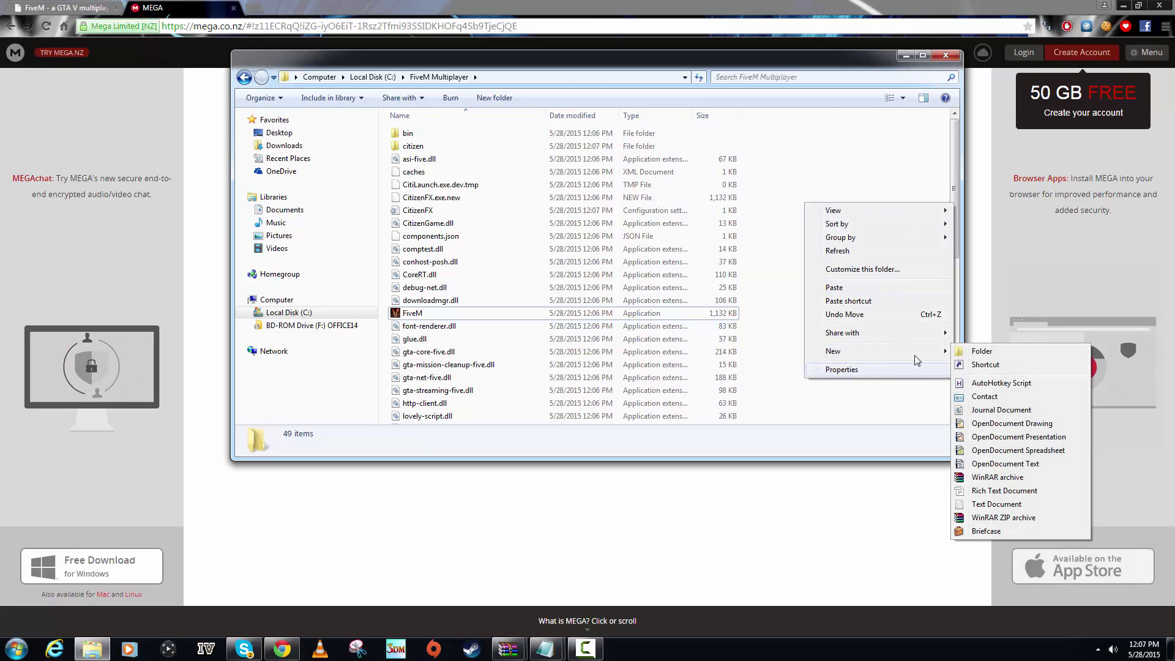
{"action": "left_click", "coordinate": [818, 412]}
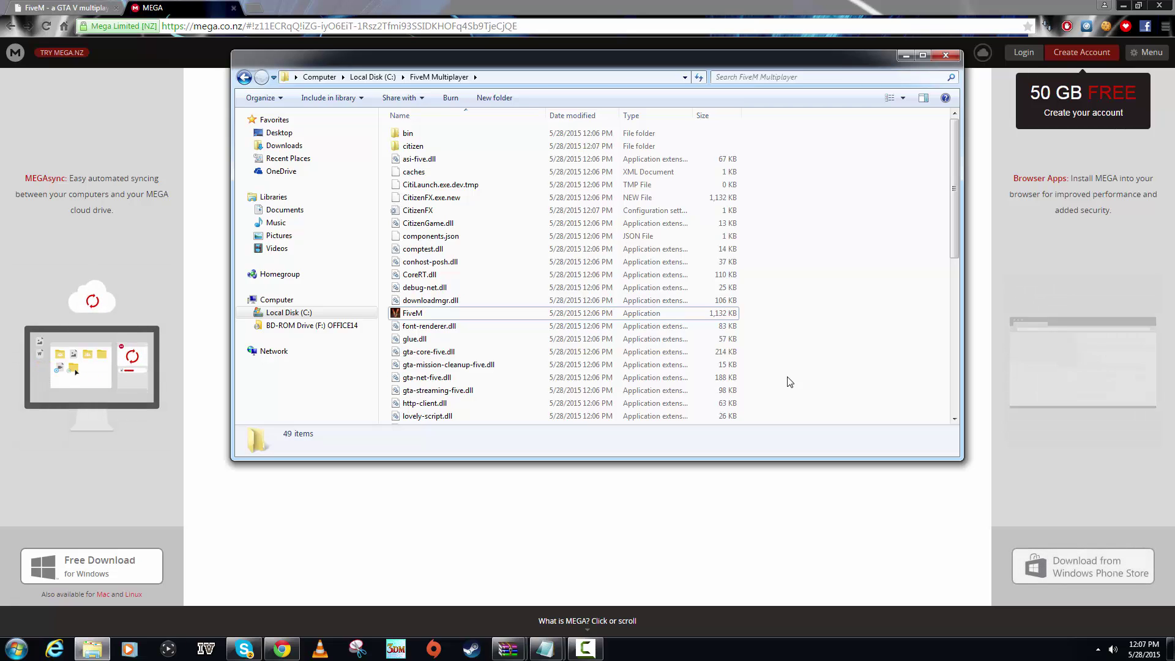
{"action": "left_click", "coordinate": [244, 76]}
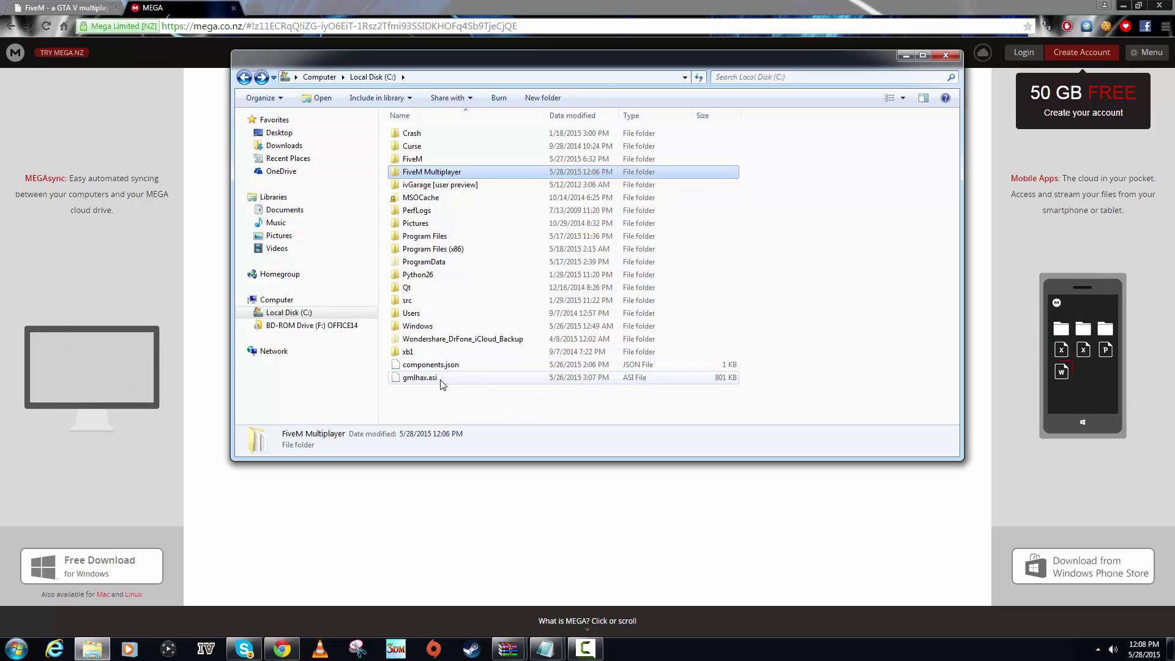
{"action": "left_click", "coordinate": [446, 172]}
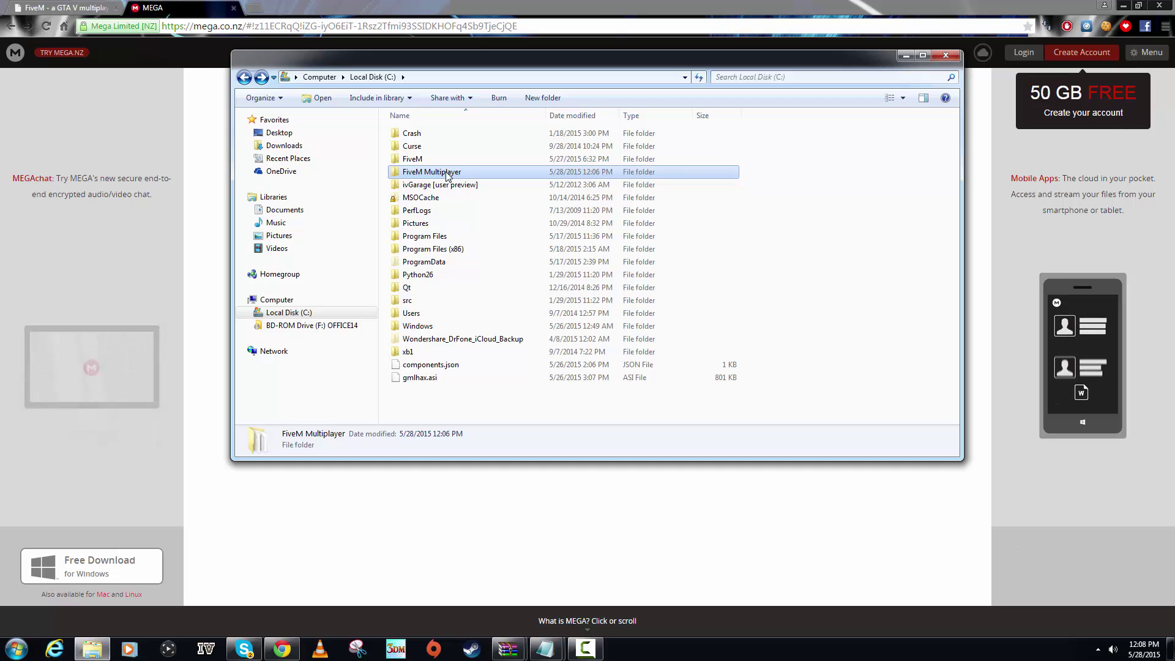
{"action": "double_click", "coordinate": [486, 173]}
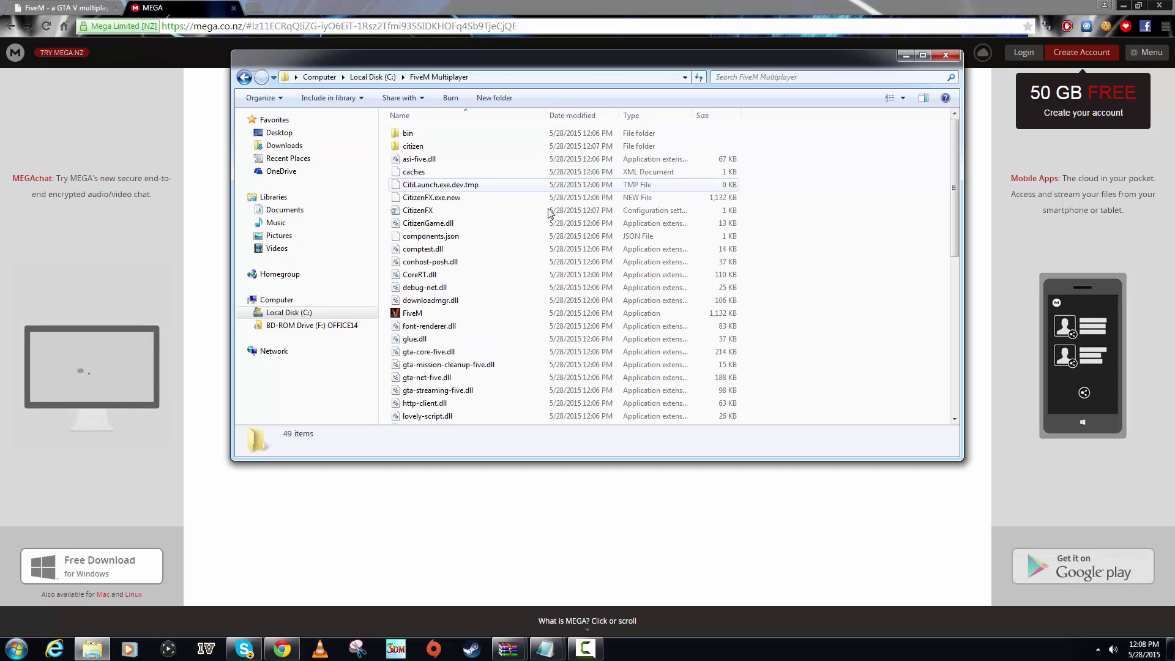
{"action": "right_click", "coordinate": [856, 284]}
{"action": "mouse_move", "coordinate": [952, 435]}
{"action": "left_click", "coordinate": [1032, 431]}
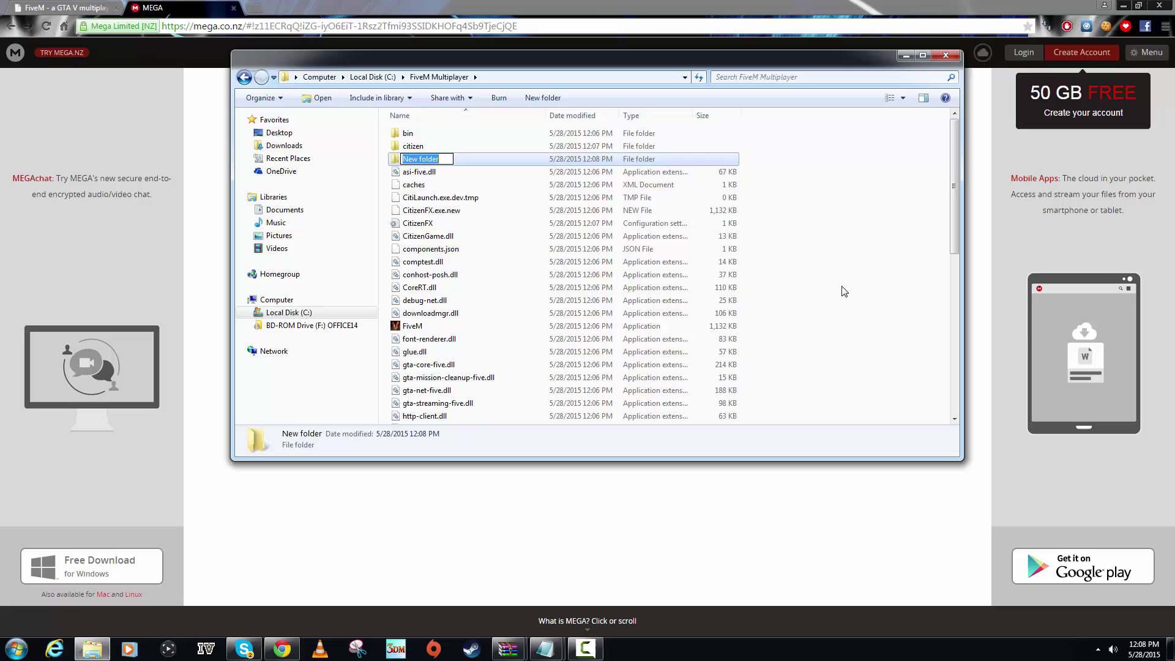
{"action": "key", "text": "Return"}
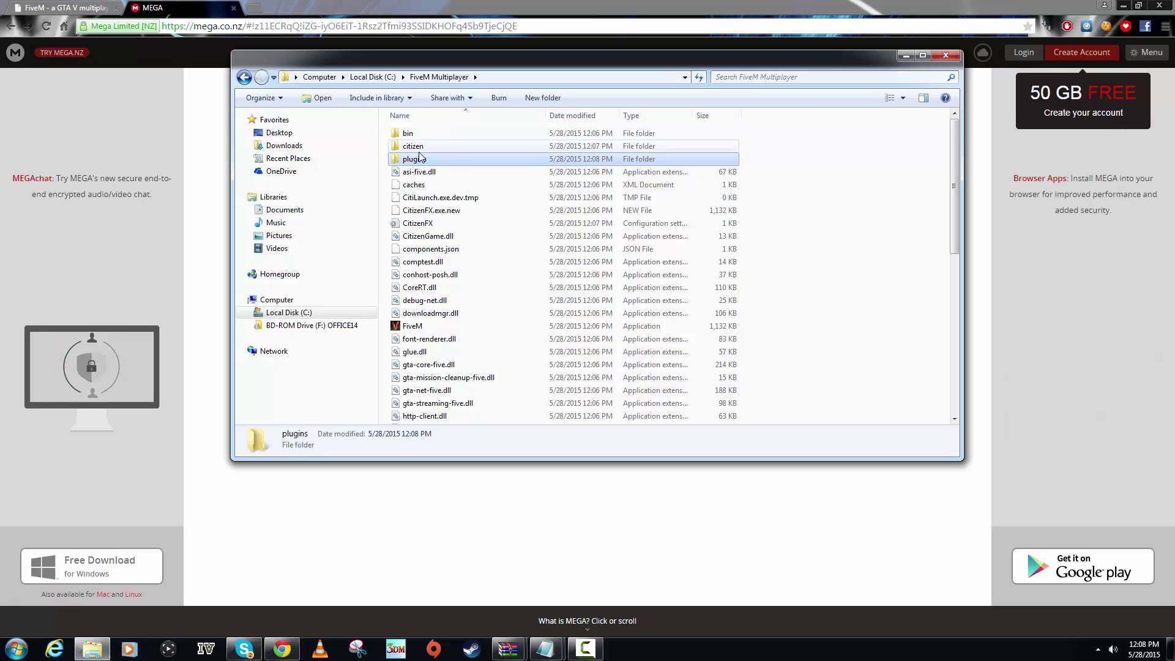
Copy gmlhax.asi from the C: root and paste it into FiveM Multiplayer\plugins
{"action": "left_click", "coordinate": [243, 73]}
{"action": "left_click", "coordinate": [450, 366]}
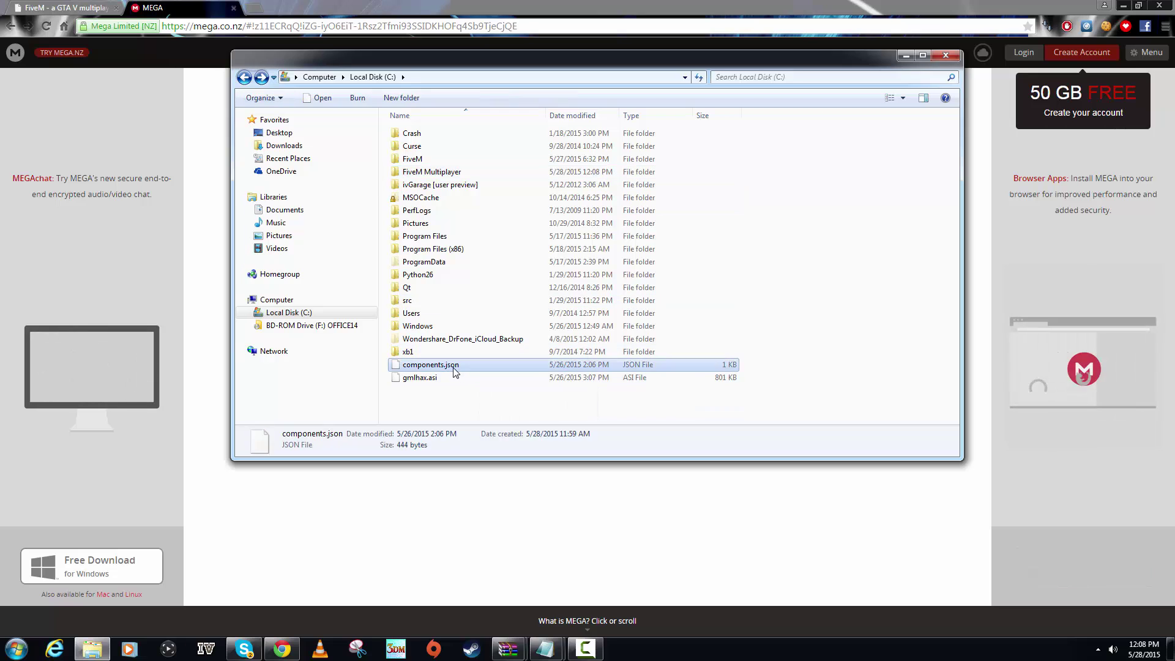
{"action": "left_click", "coordinate": [436, 377]}
{"action": "right_click", "coordinate": [436, 378]}
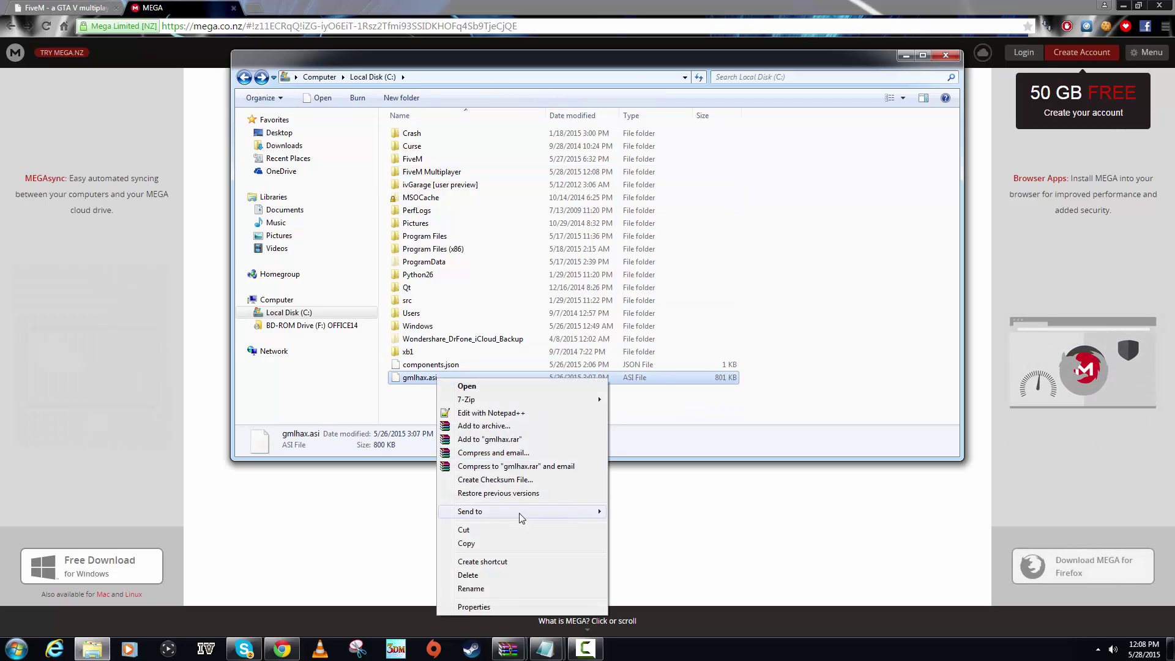
{"action": "left_click", "coordinate": [495, 543]}
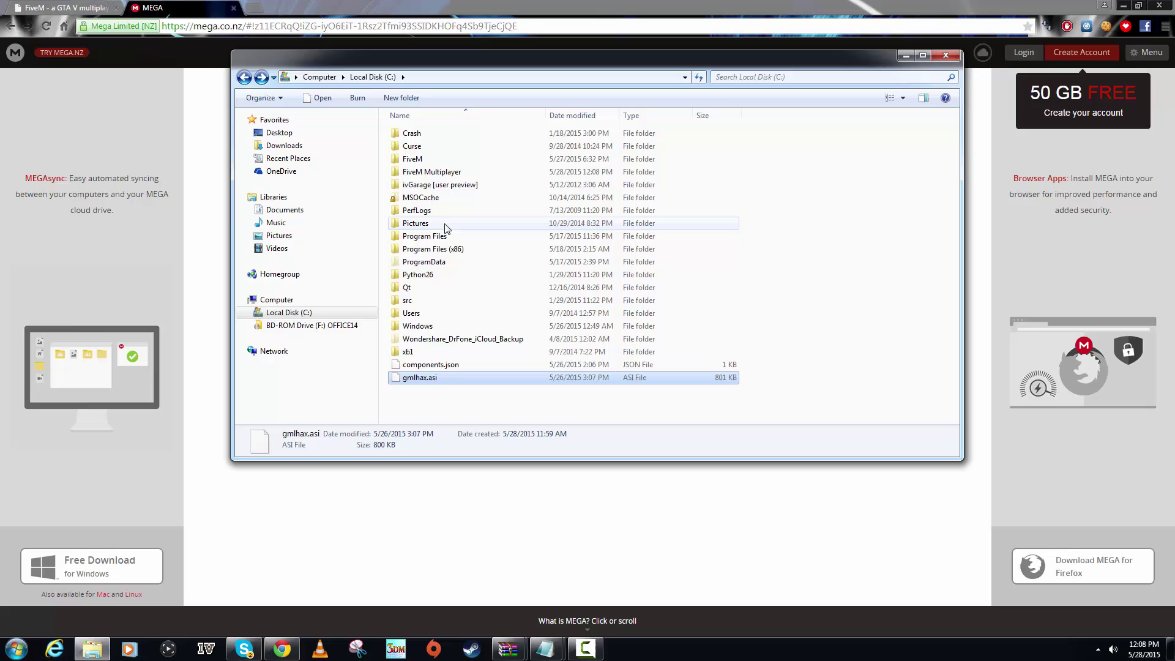
{"action": "double_click", "coordinate": [461, 171]}
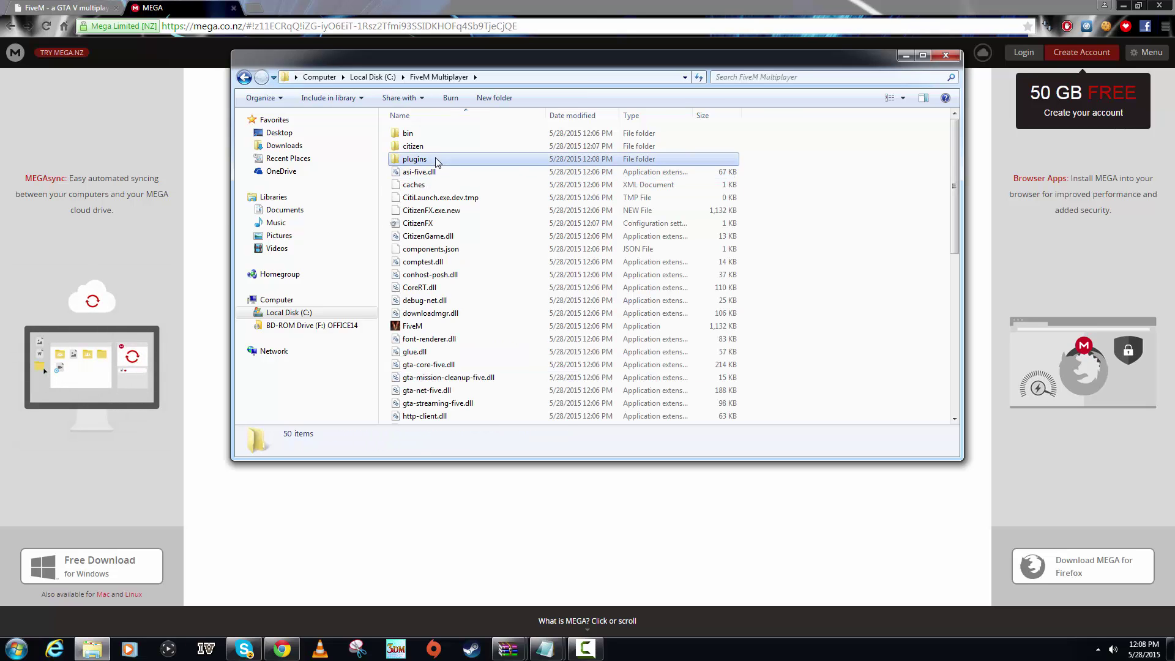
{"action": "double_click", "coordinate": [438, 158]}
{"action": "key", "text": "ctrl+v"}
{"action": "left_click", "coordinate": [463, 218]}
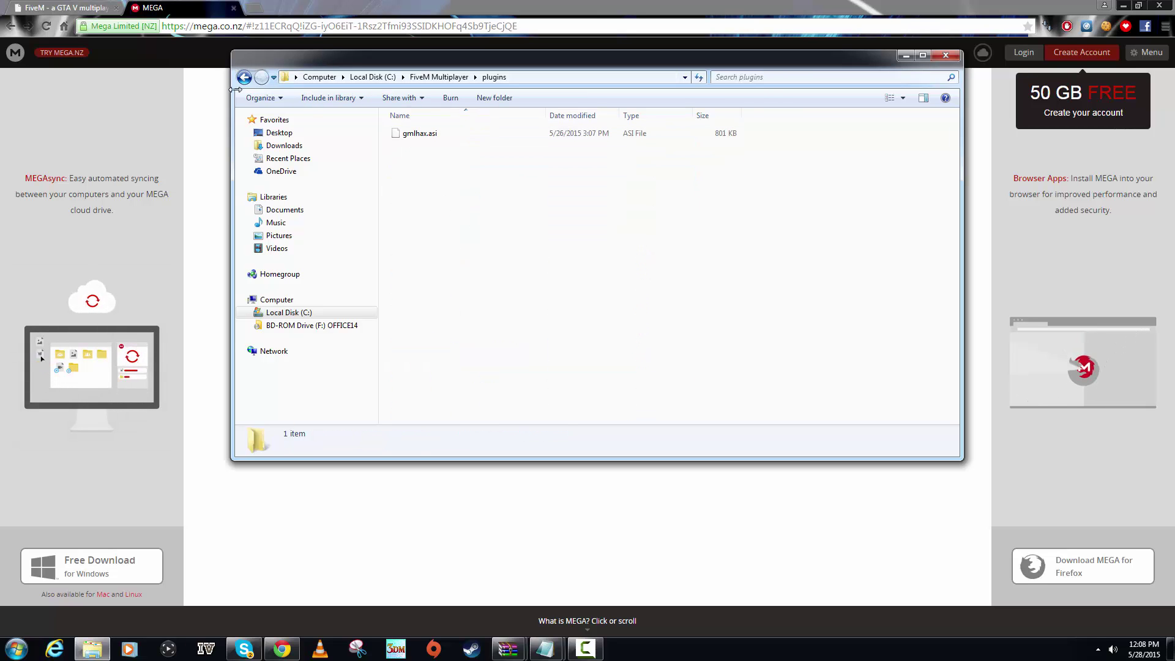
{"action": "left_click", "coordinate": [243, 77]}
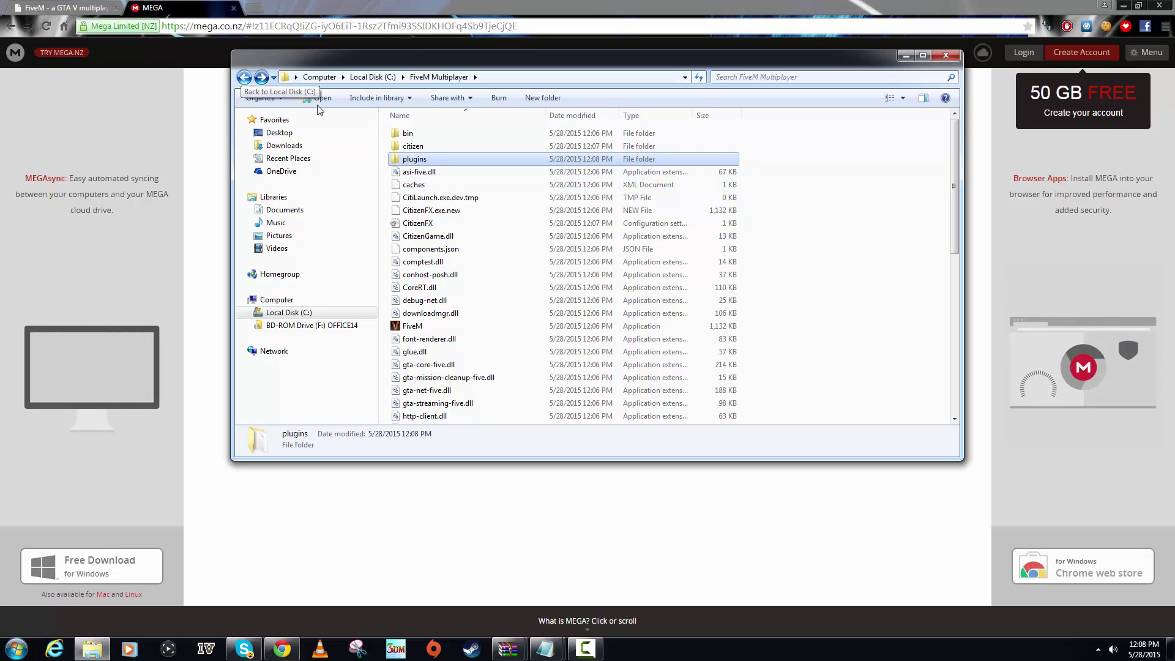
Paste components.json from C:\ into FiveM Multiplayer, overwriting the existing copy
{"action": "left_click", "coordinate": [243, 77]}
{"action": "left_click", "coordinate": [422, 366]}
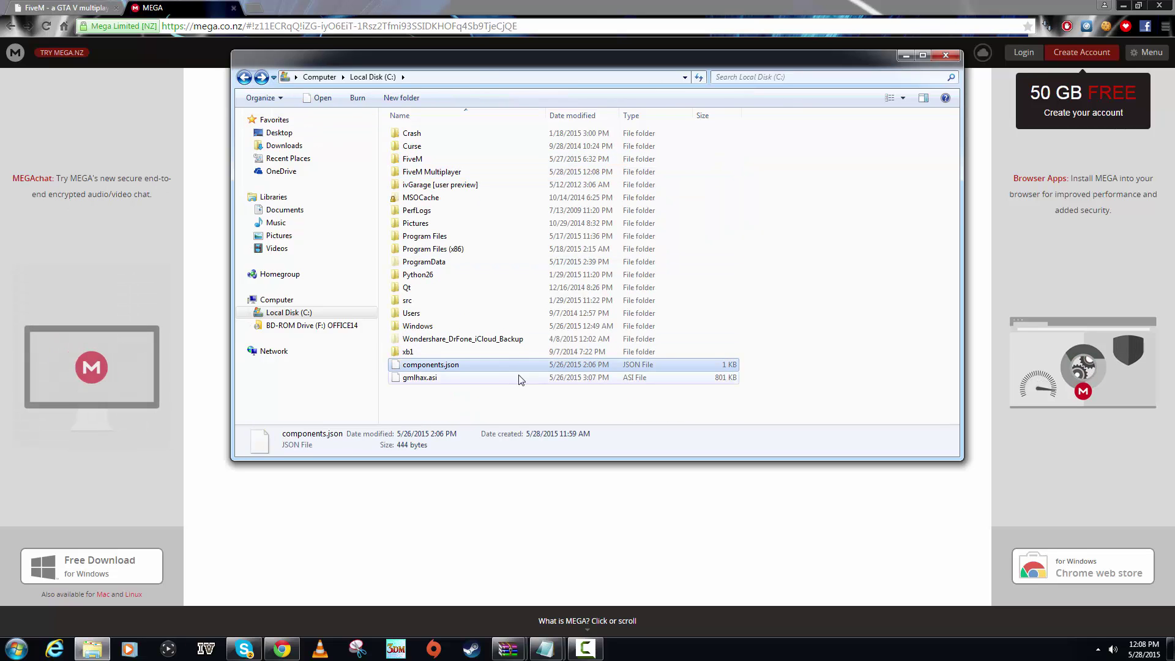
{"action": "double_click", "coordinate": [431, 172]}
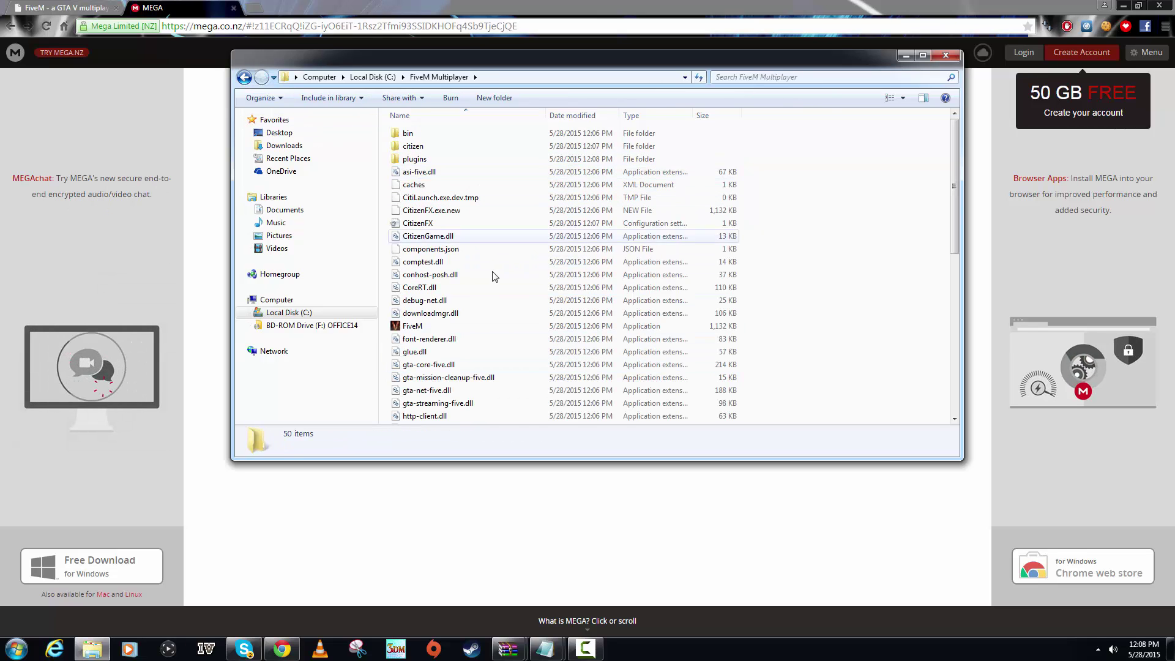
{"action": "left_click", "coordinate": [500, 250]}
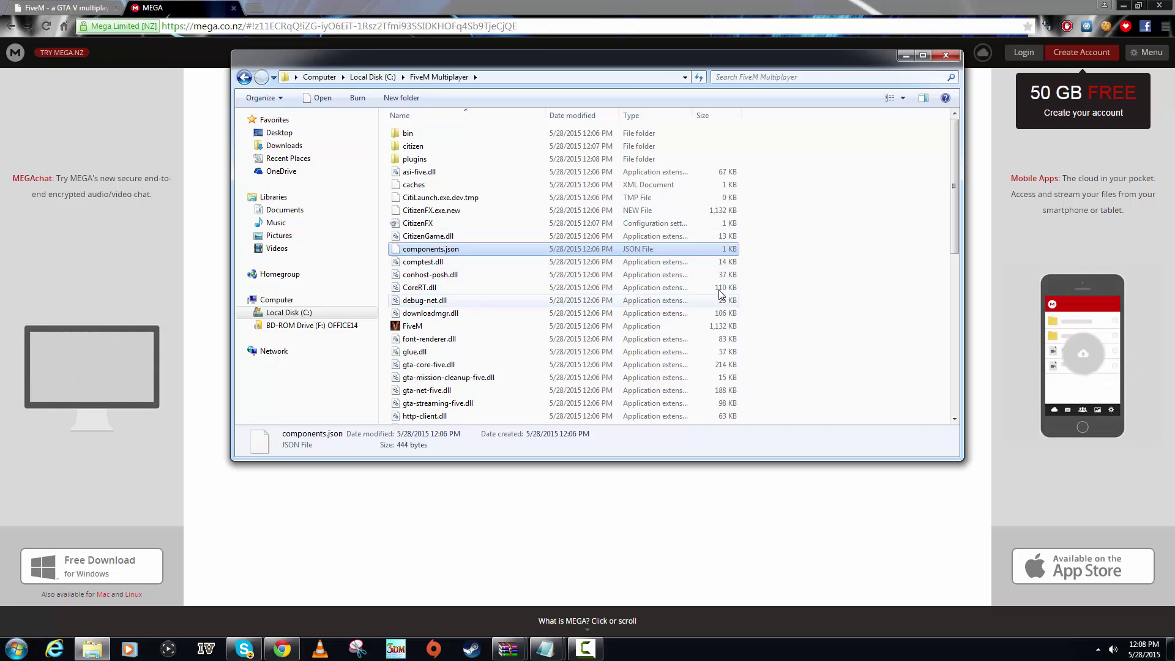
{"action": "left_click", "coordinate": [845, 307]}
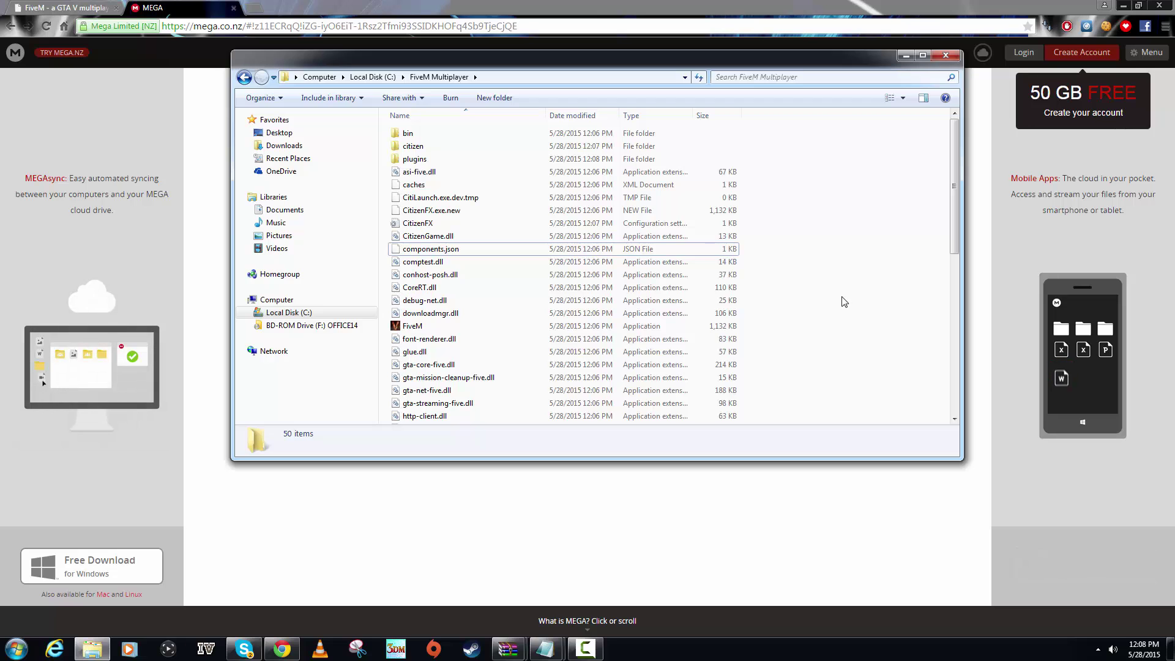
{"action": "key", "text": "ctrl+v"}
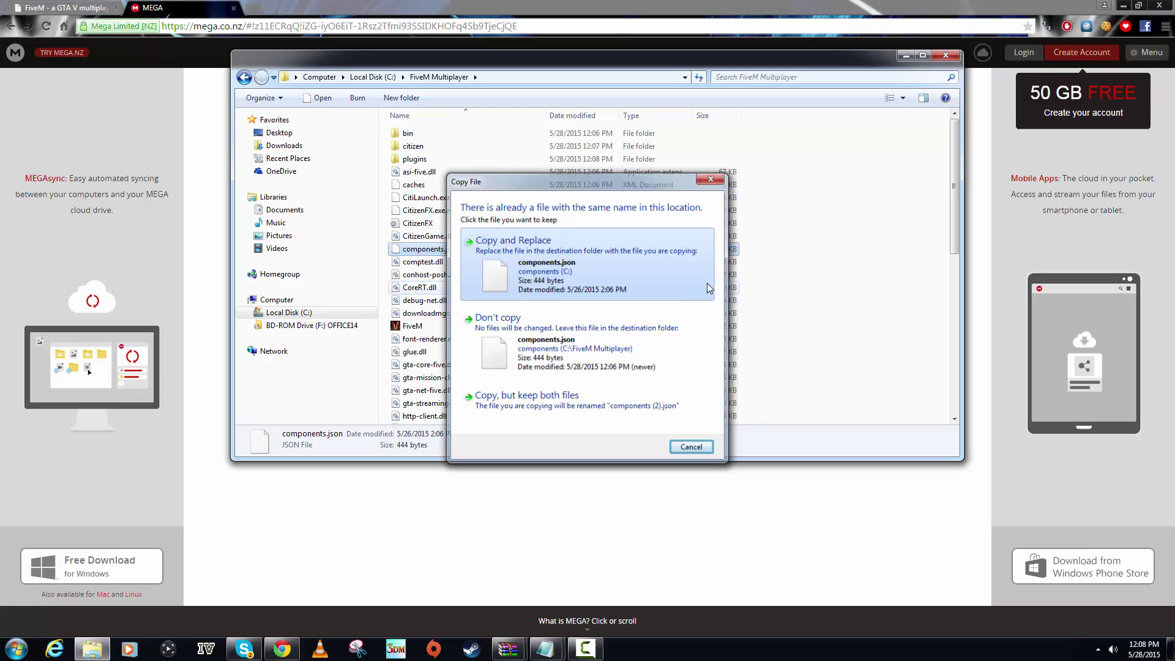
{"action": "left_click", "coordinate": [653, 261]}
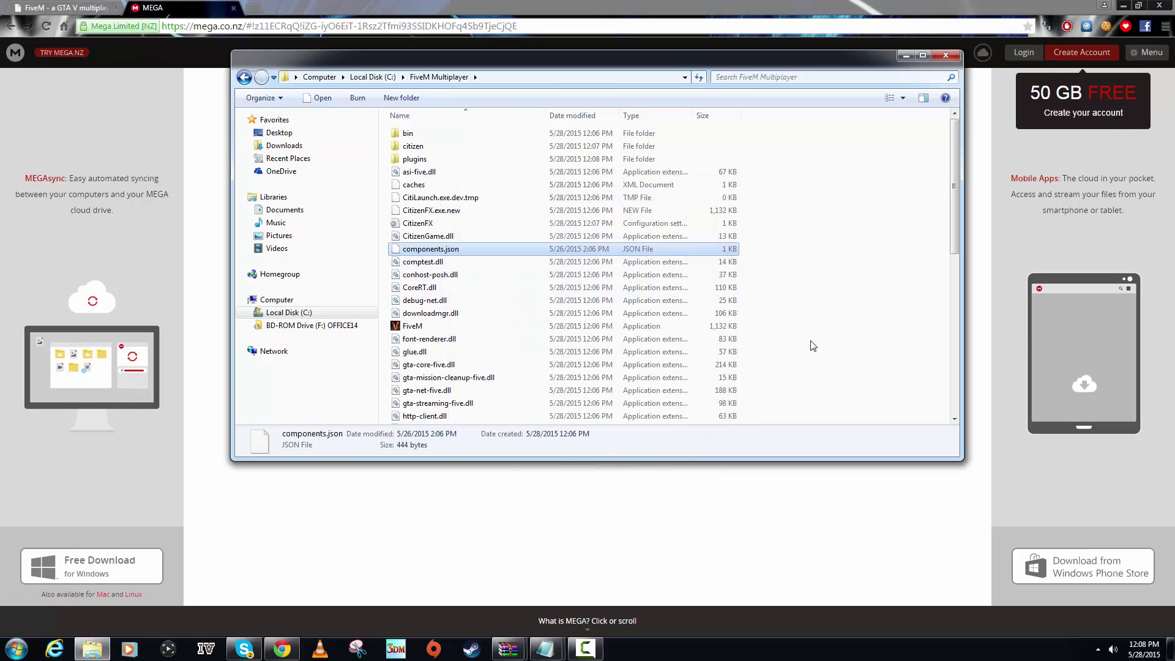
{"action": "left_click", "coordinate": [807, 296]}
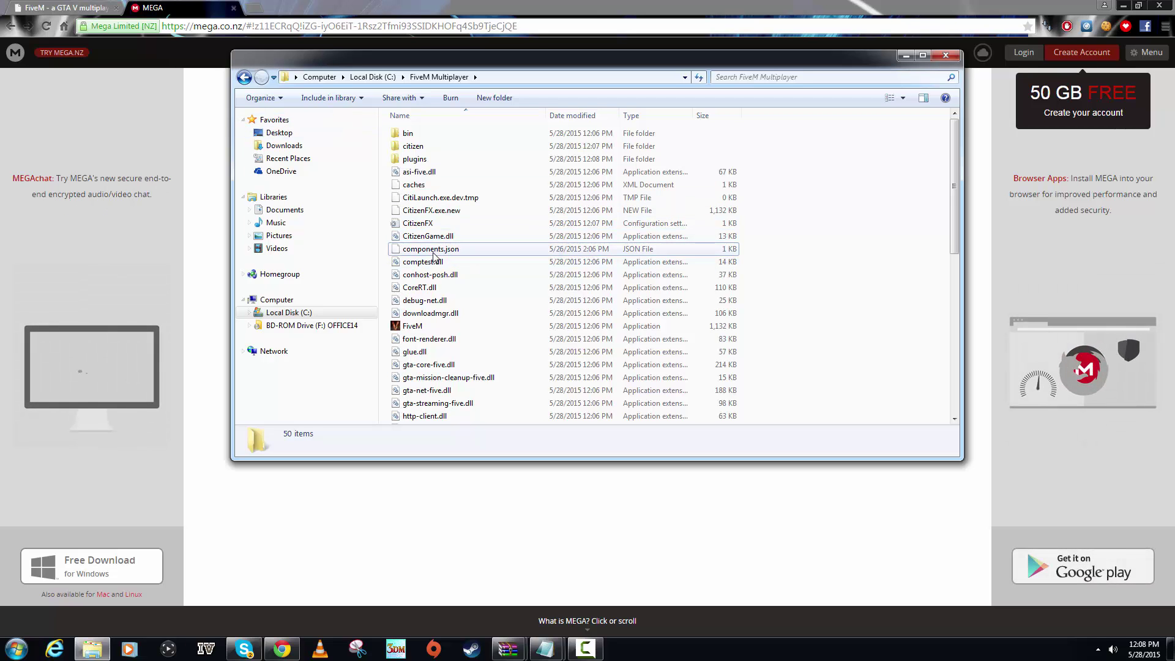
{"action": "scroll", "coordinate": [453, 269], "scroll_direction": "down", "scroll_amount": 4}
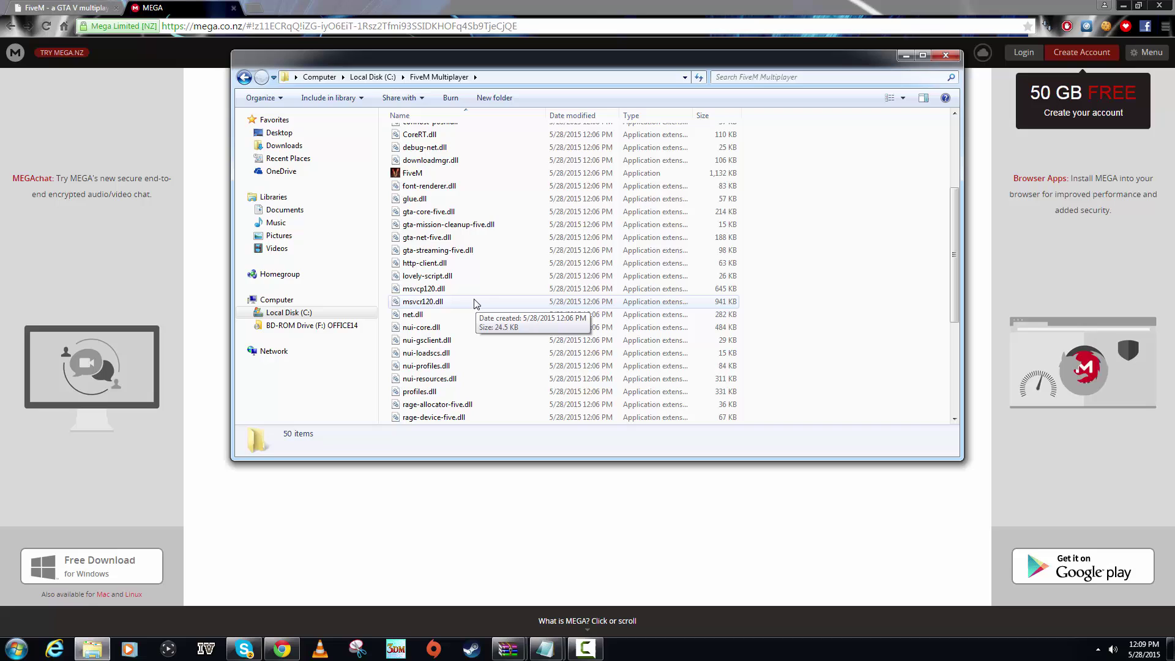
Browse to C:\Program Files (x86)\Steam\SteamApps\common\Grand Theft Auto V
{"action": "left_click", "coordinate": [458, 483]}
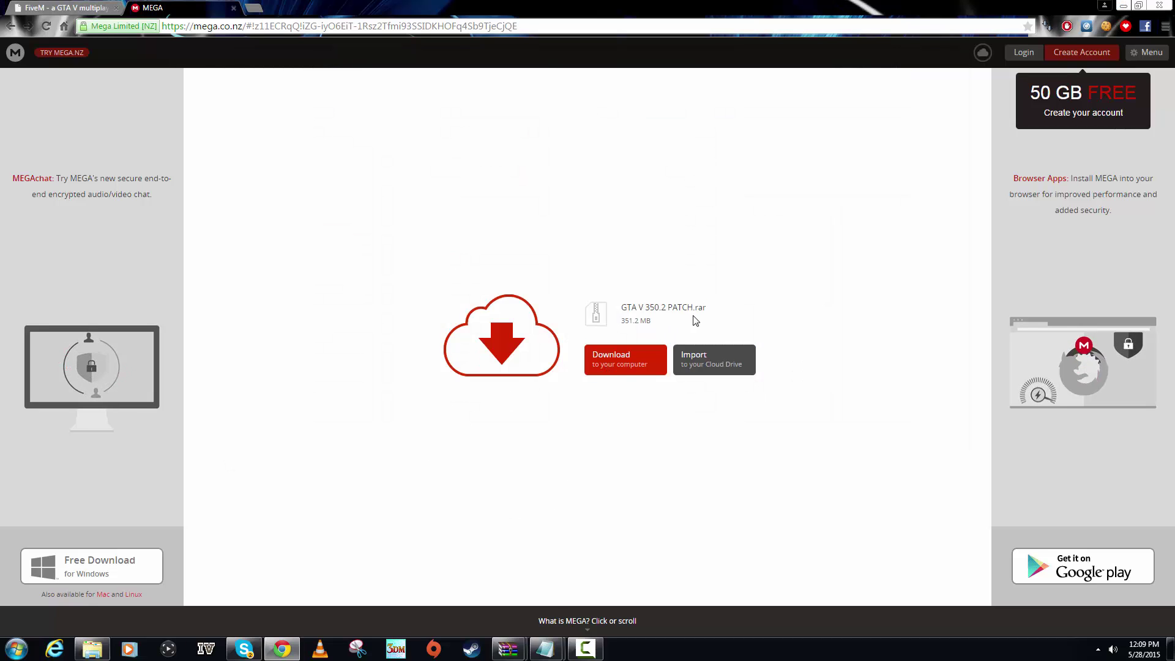
{"action": "key", "text": "alt+Tab"}
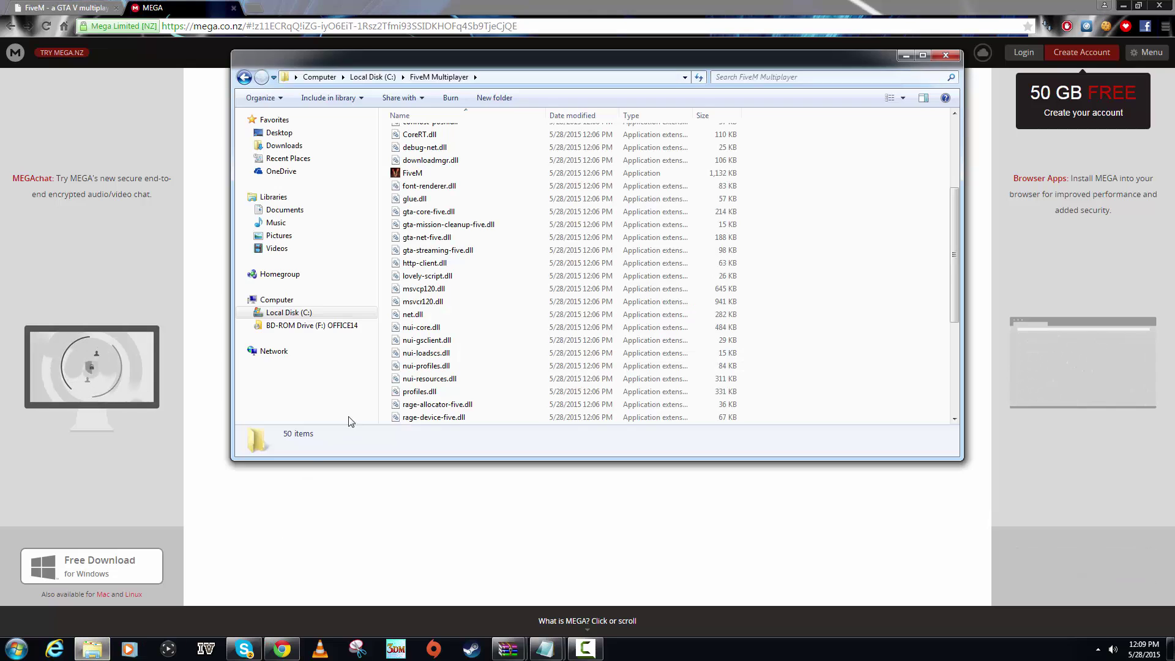
{"action": "left_click", "coordinate": [285, 320]}
{"action": "double_click", "coordinate": [429, 249]}
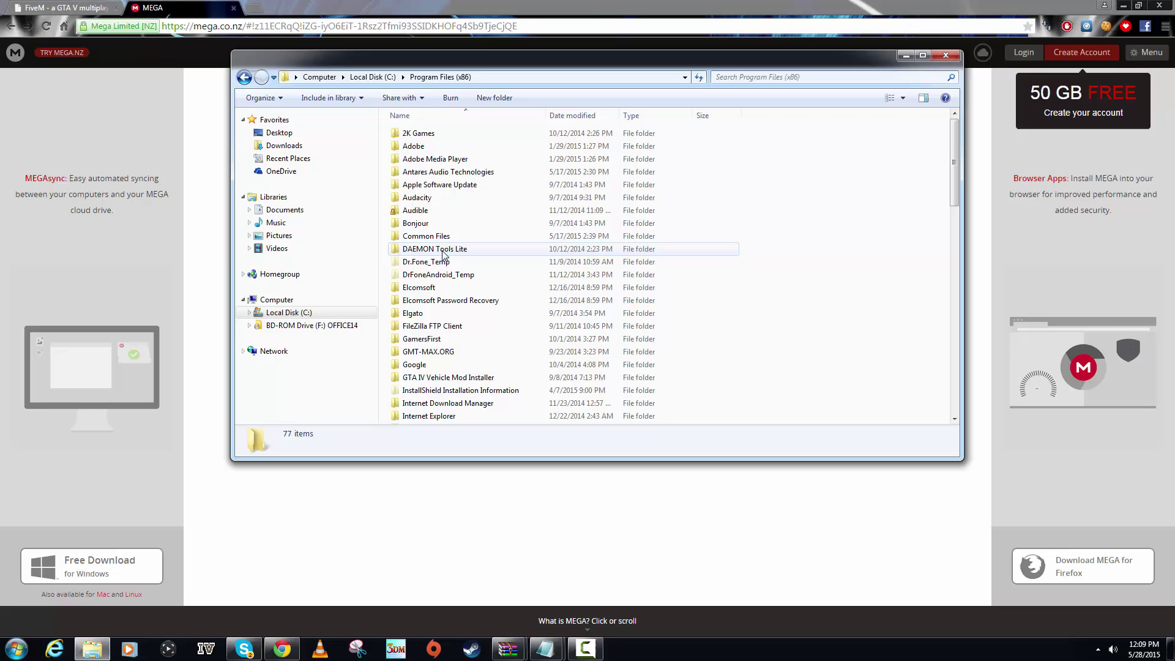
{"action": "scroll", "coordinate": [495, 368], "scroll_direction": "down", "scroll_amount": 12}
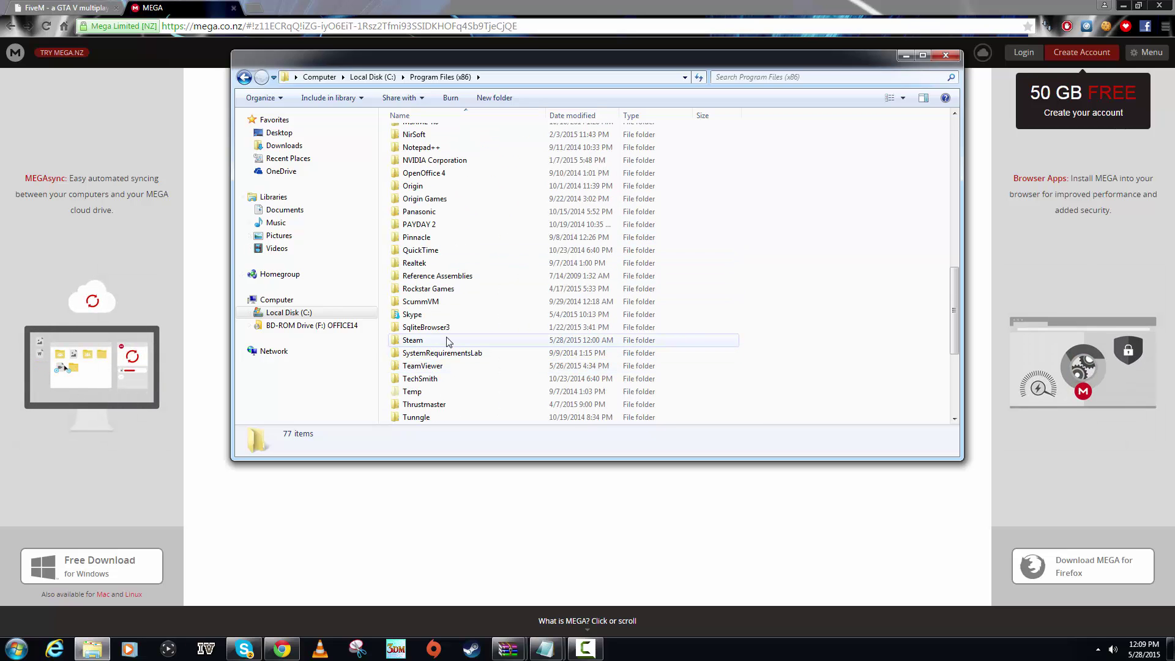
{"action": "double_click", "coordinate": [449, 341]}
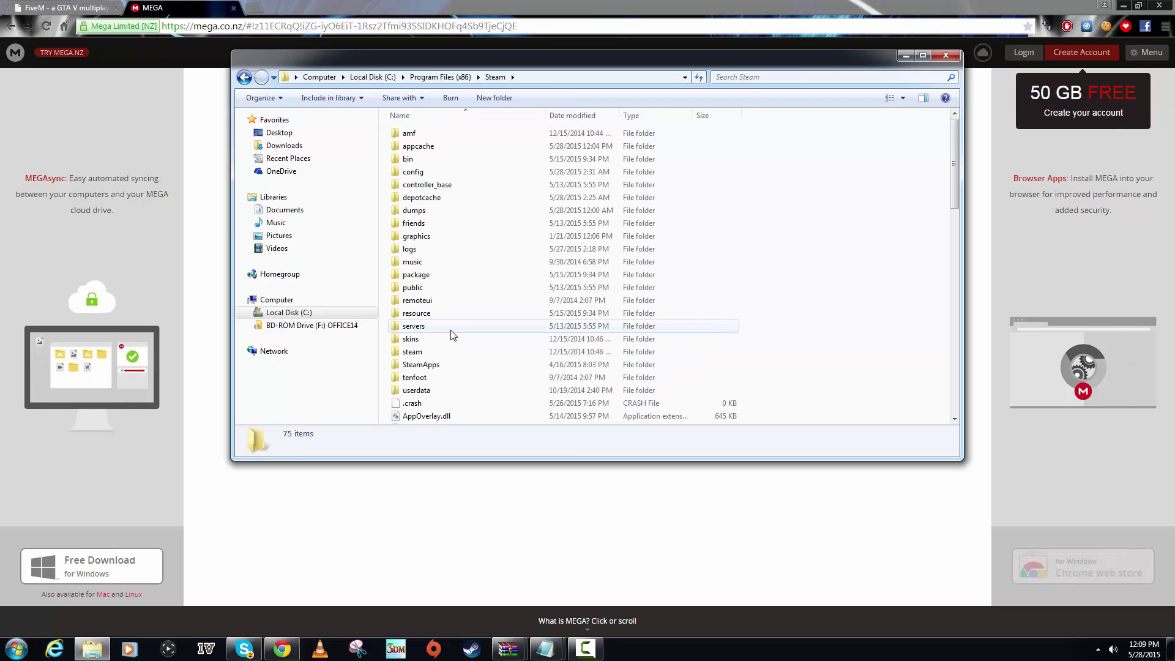
{"action": "double_click", "coordinate": [435, 365]}
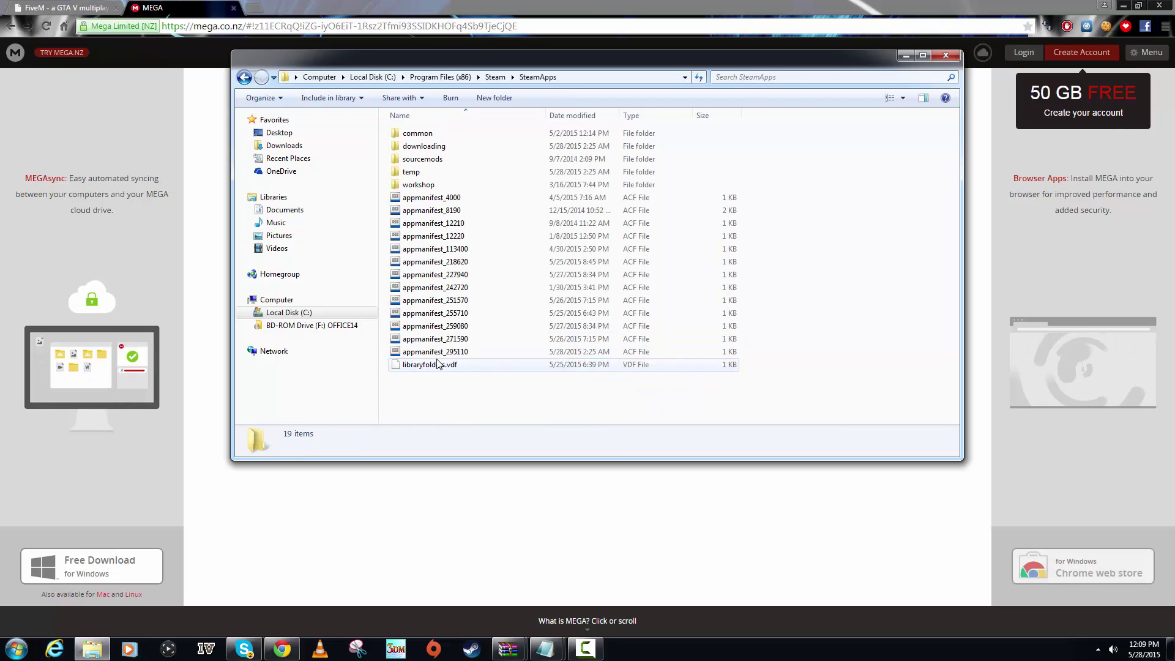
{"action": "double_click", "coordinate": [427, 136]}
{"action": "double_click", "coordinate": [465, 211]}
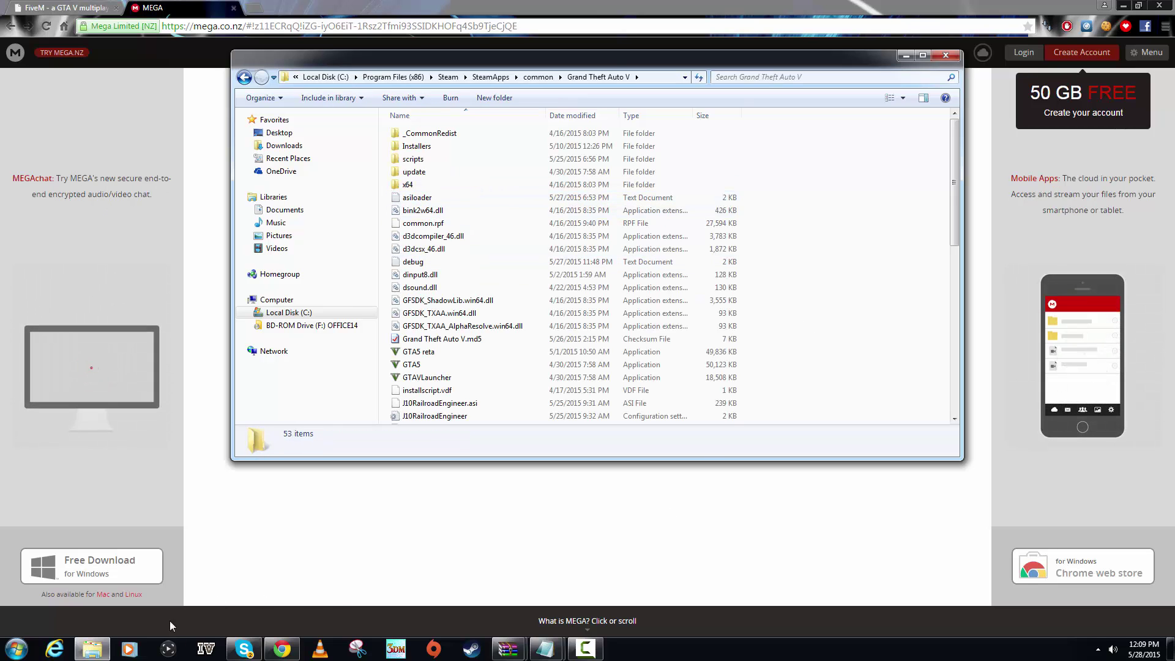
Duplicate GTA5 in the game folder to create a 'GTA5 - Copy' backup
{"action": "left_click", "coordinate": [452, 367]}
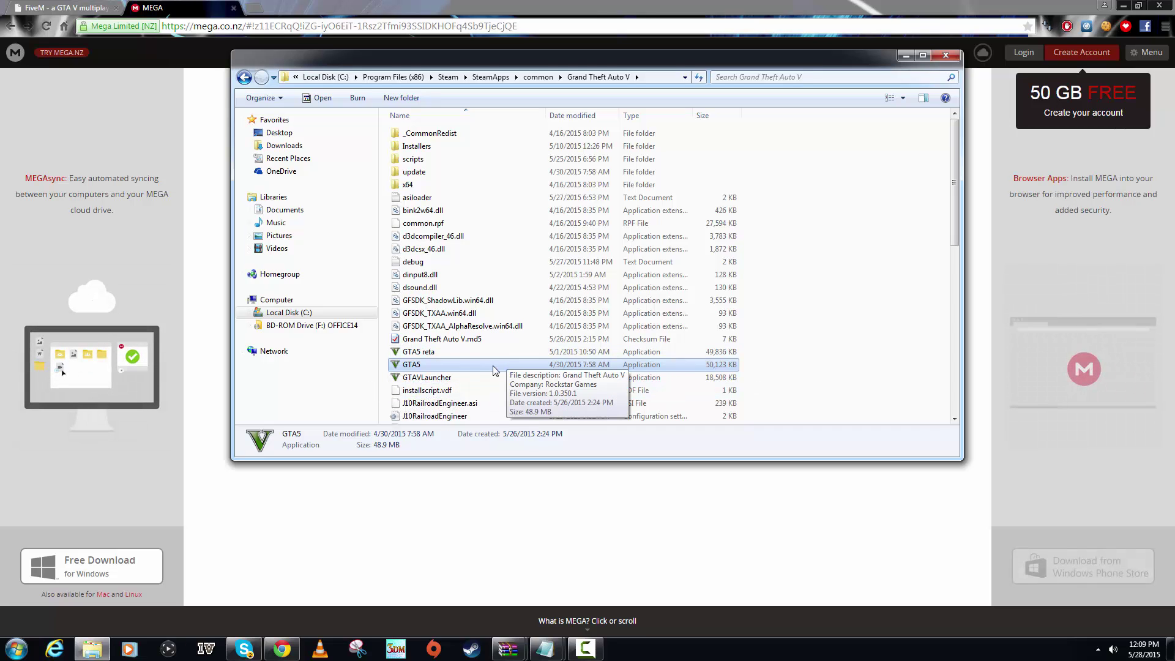
{"action": "key", "text": "ctrl+v"}
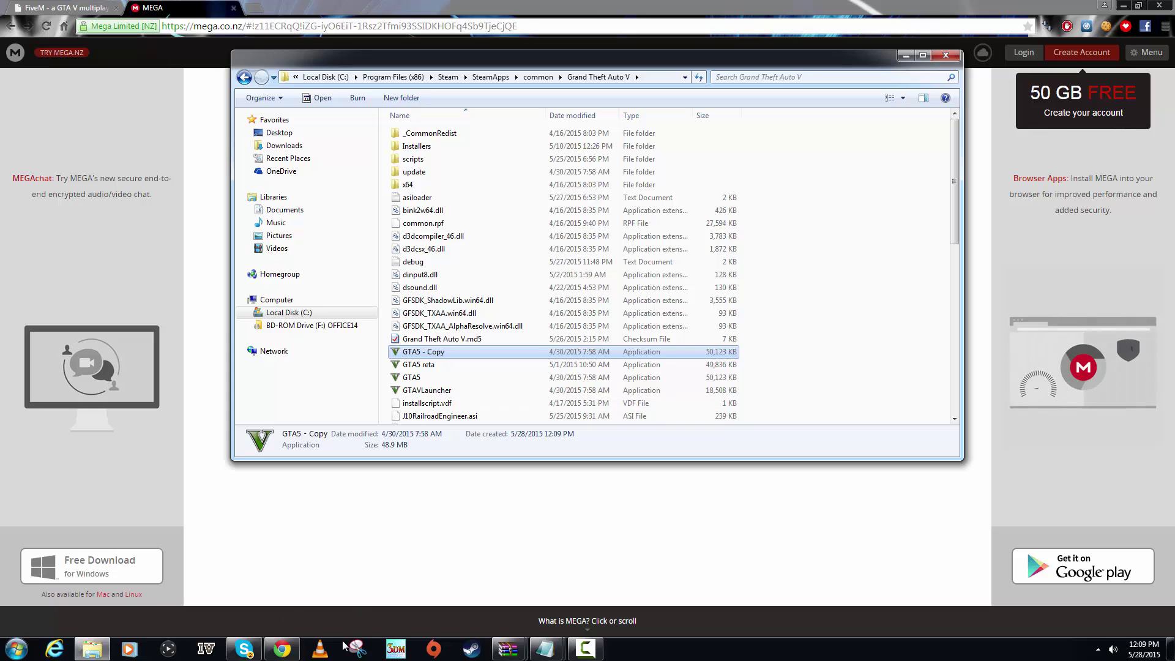
Drag the patched GTA5.exe (49,836 KB) from WinRAR over the original GTA5
{"action": "mouse_move", "coordinate": [513, 653]}
{"action": "left_click", "coordinate": [570, 574]}
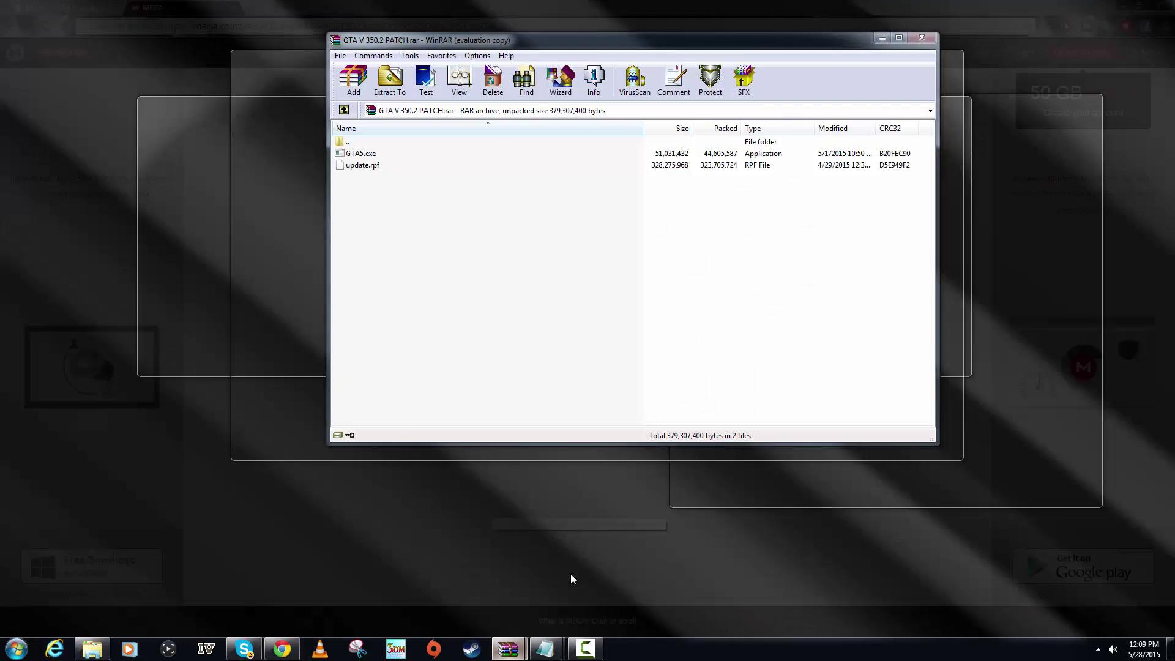
{"action": "left_click_drag", "start_coordinate": [367, 39], "coordinate": [833, 85]}
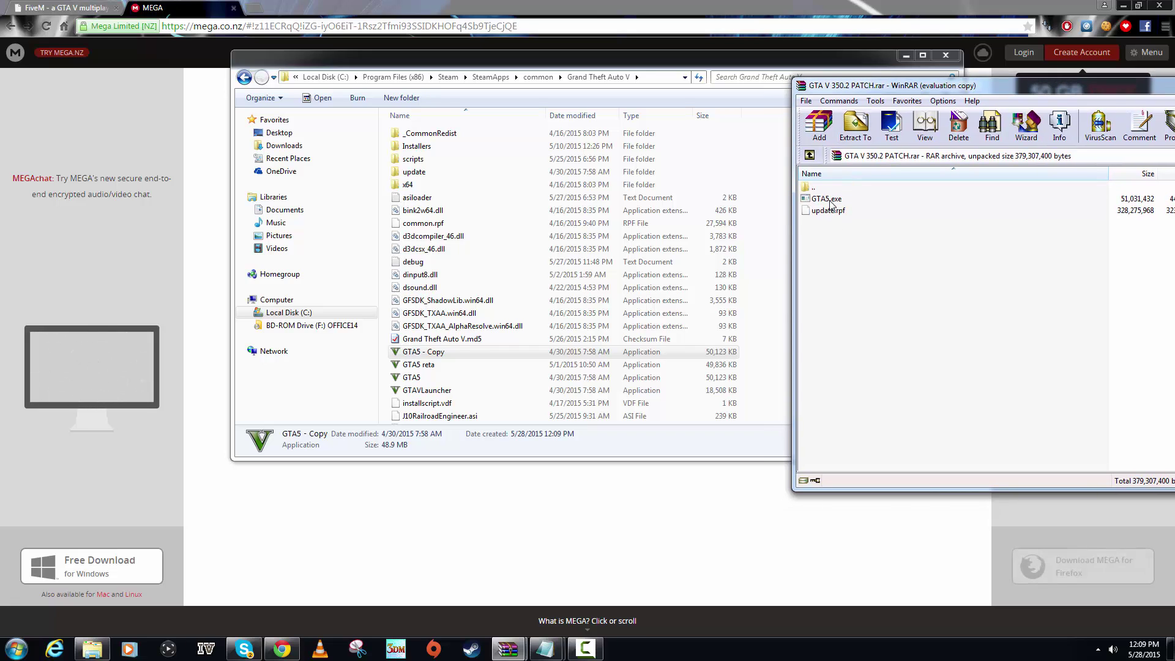
{"action": "left_click_drag", "start_coordinate": [831, 205], "coordinate": [772, 345]}
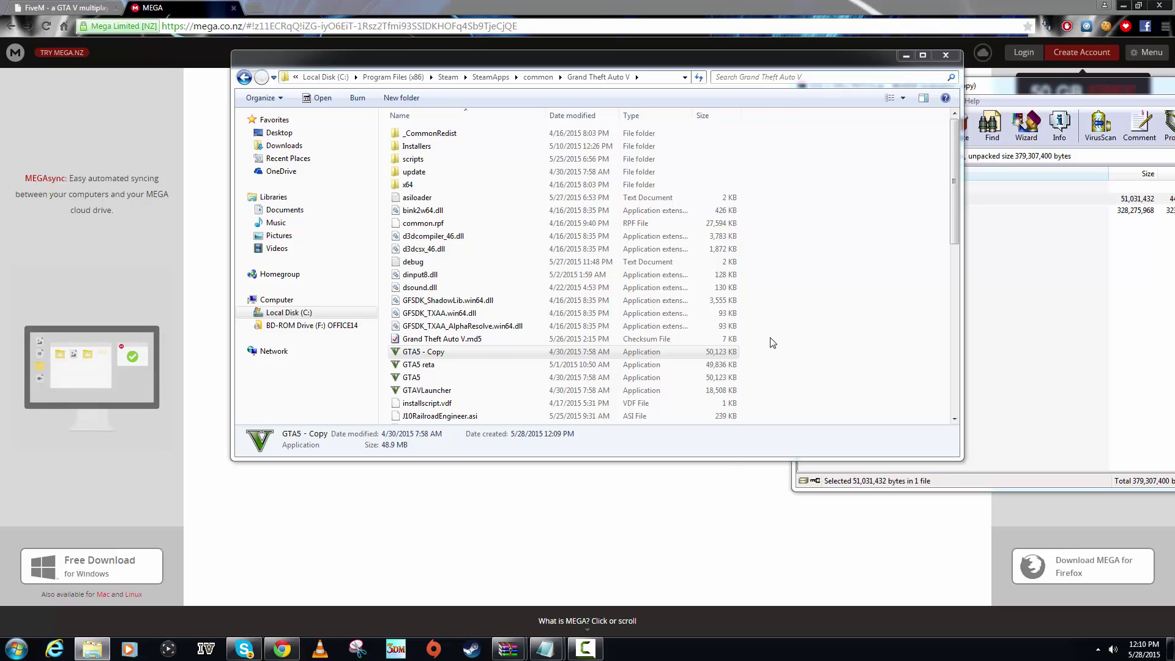
{"action": "left_click", "coordinate": [590, 265]}
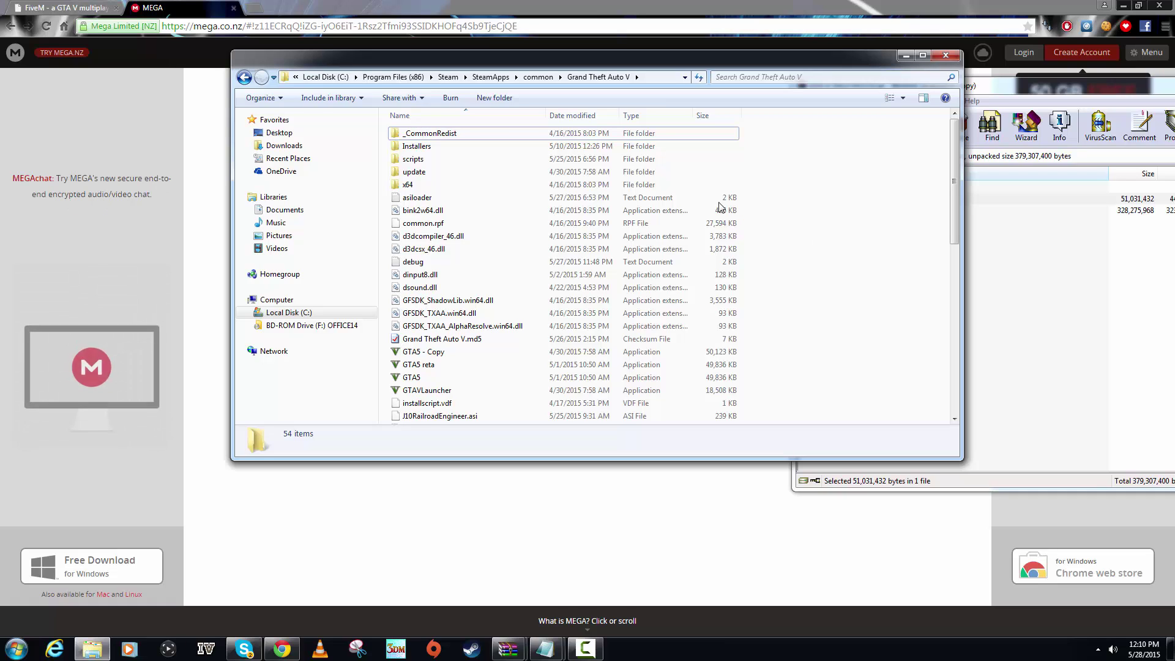
{"action": "double_click", "coordinate": [419, 174]}
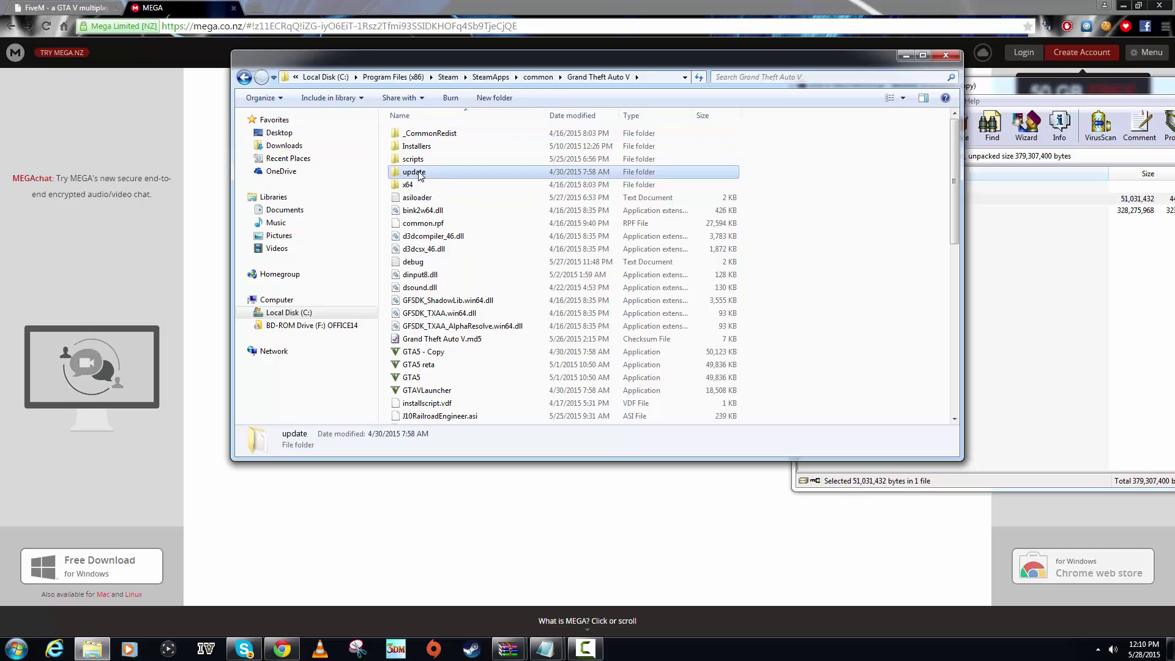
{"action": "left_click", "coordinate": [966, 305]}
{"action": "left_click_drag", "start_coordinate": [841, 210], "coordinate": [473, 323]}
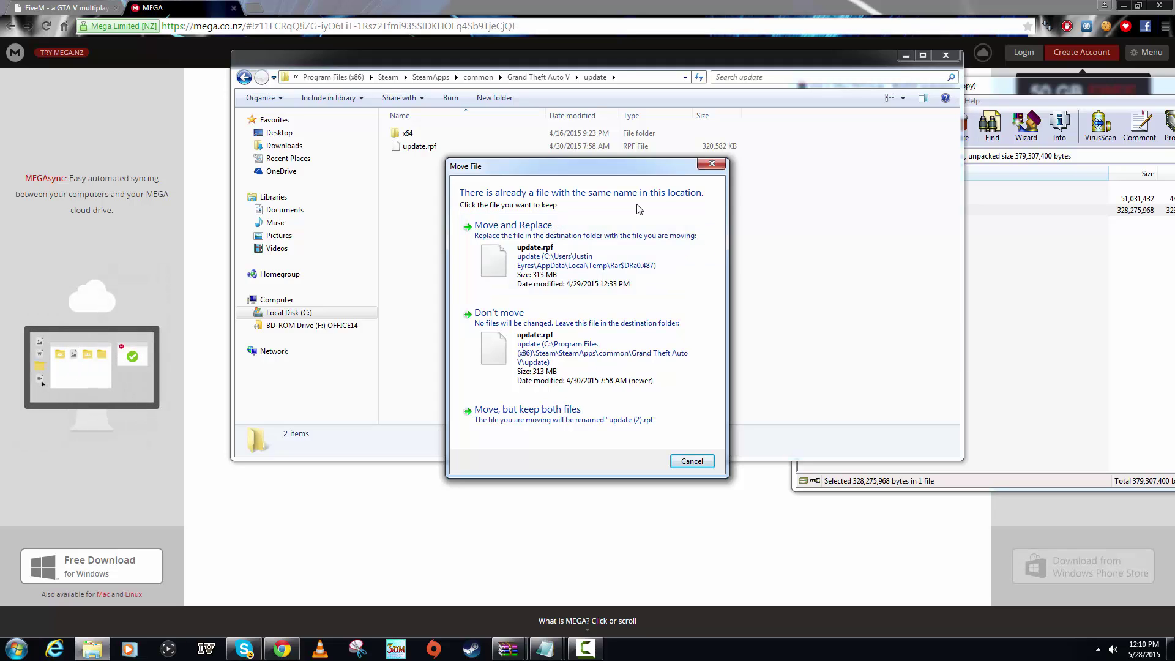
{"action": "left_click", "coordinate": [710, 164]}
Go back from the update folder up to the Grand Theft Auto V folder
{"action": "left_click", "coordinate": [243, 77]}
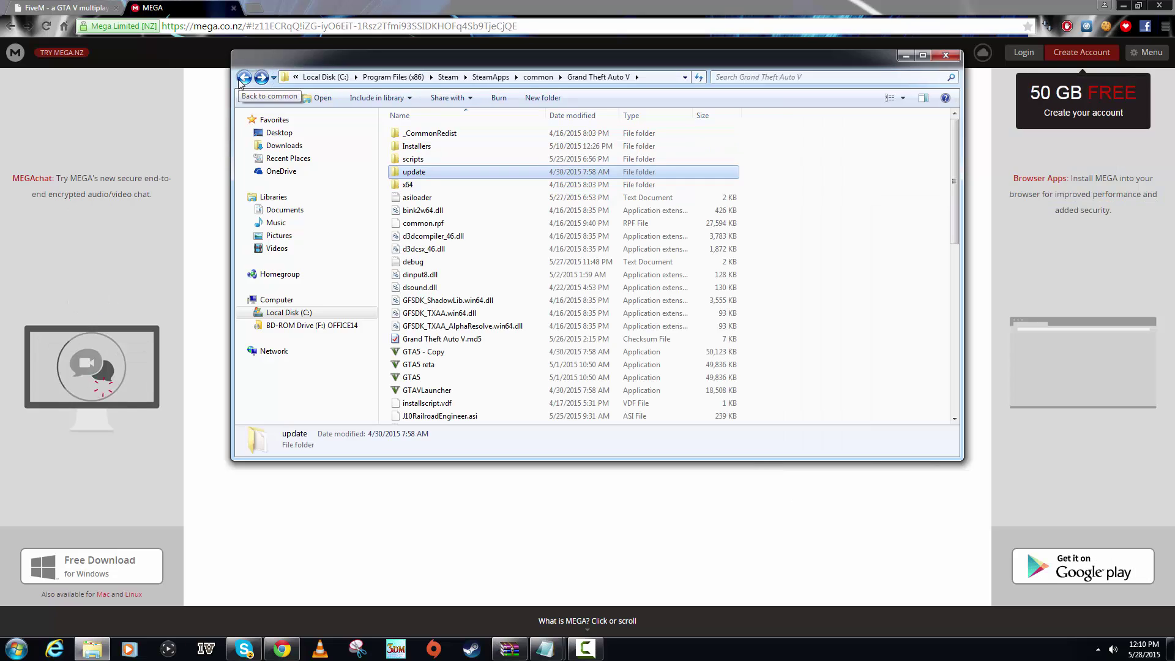